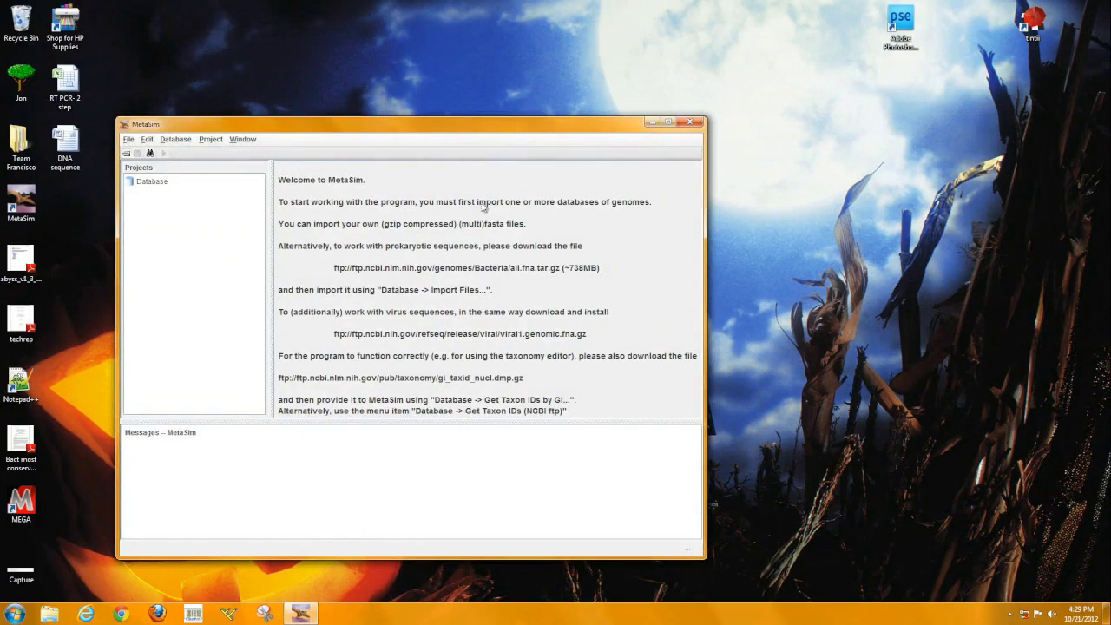
Inspect the Arabidopsis thaliana chromosome 5.fasta file from the Host Genome folder inside the MetaSim folder, and close it
left_click(656, 126)
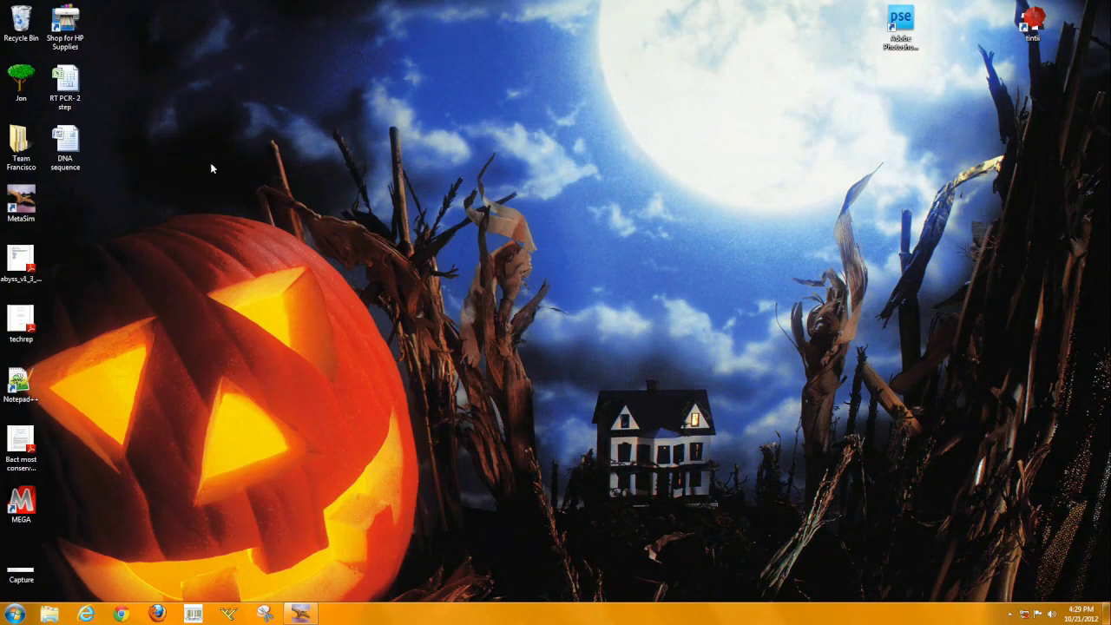
double_click(23, 95)
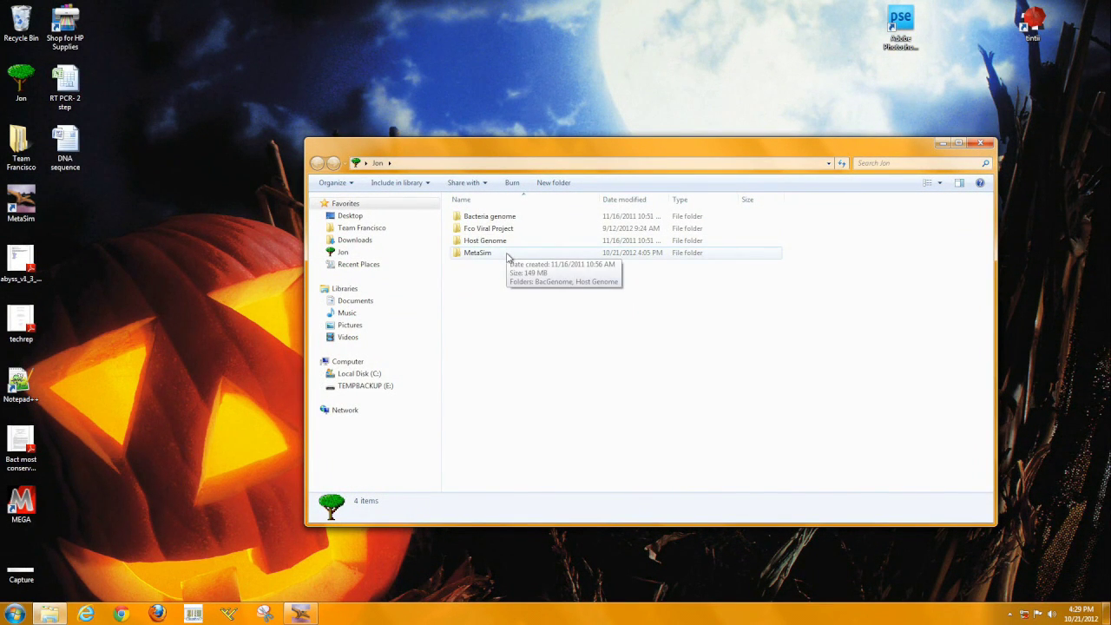
double_click(507, 254)
double_click(489, 230)
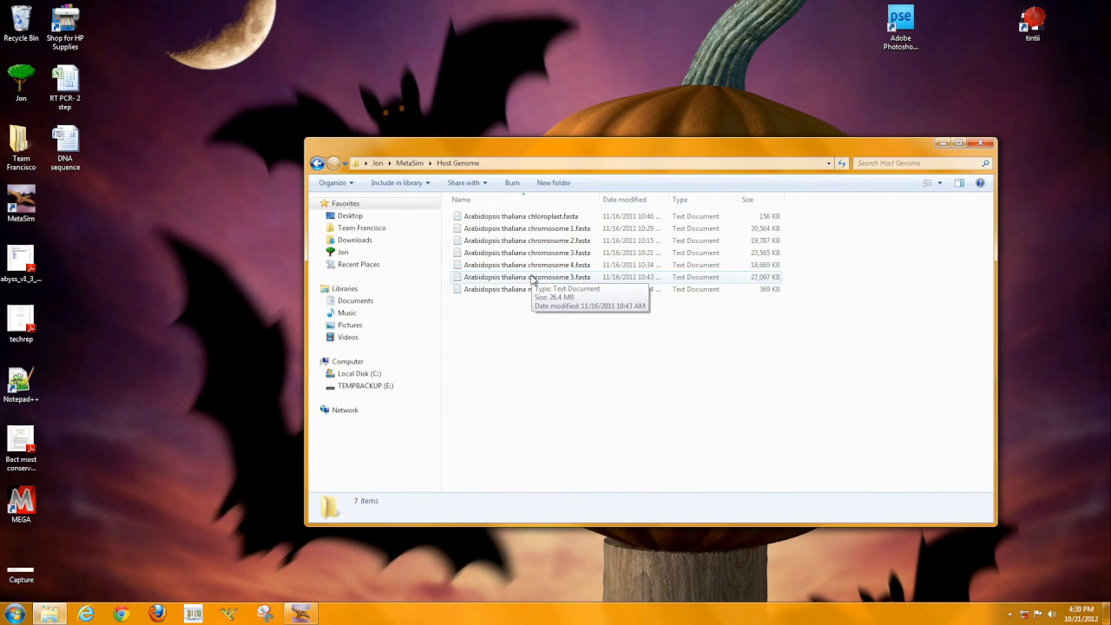
double_click(532, 278)
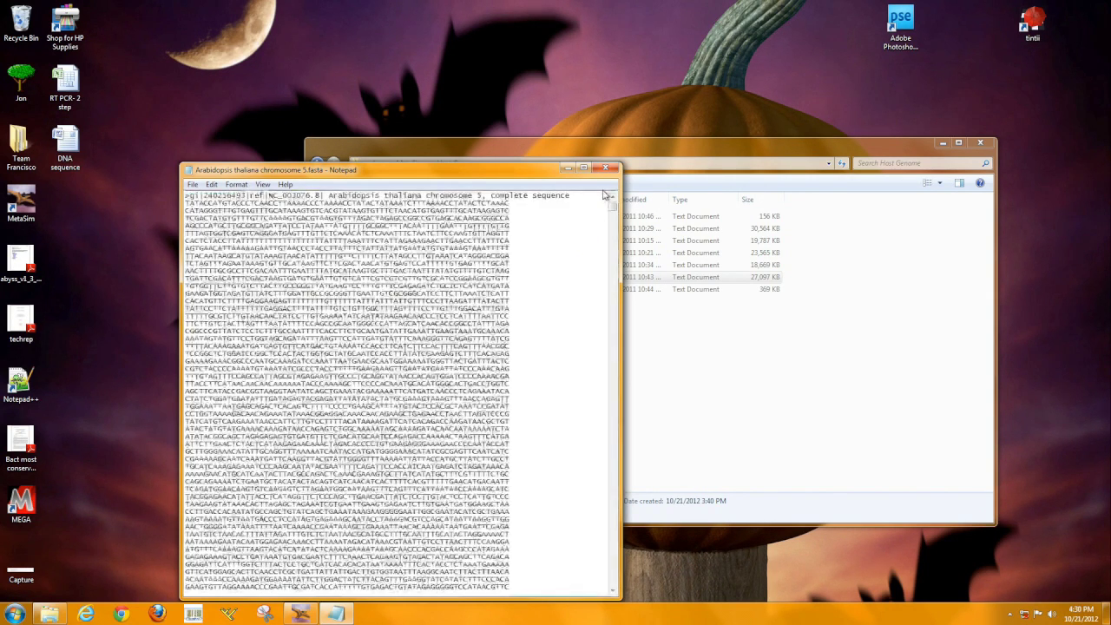
mouse_move(613, 211)
left_mouse_down()
mouse_move(604, 268)
mouse_move(613, 202)
left_mouse_up()
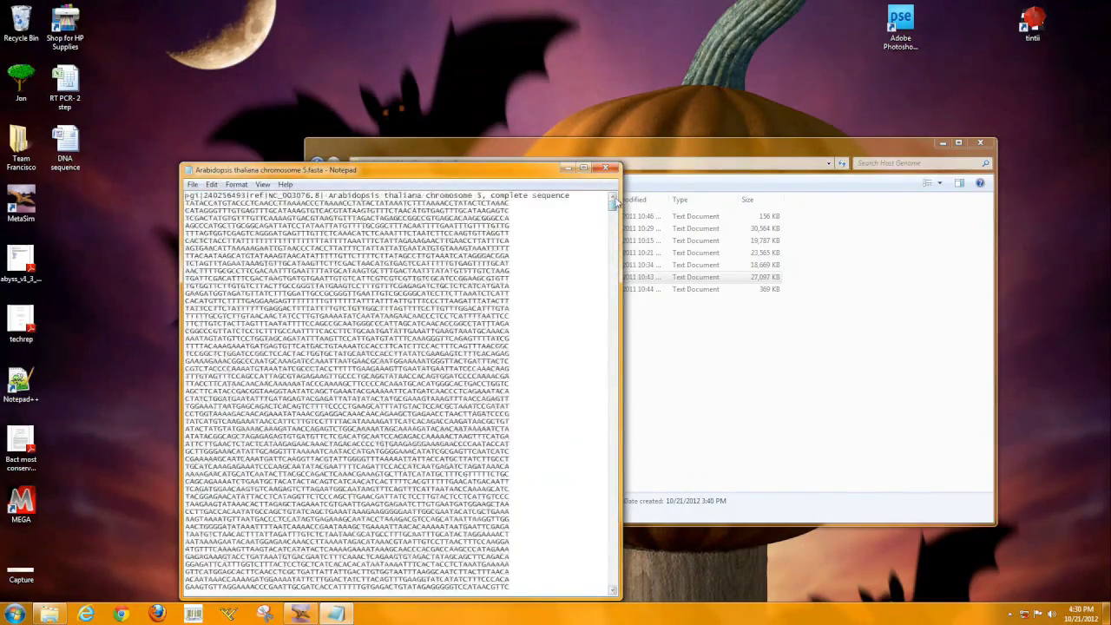
left_click(583, 168)
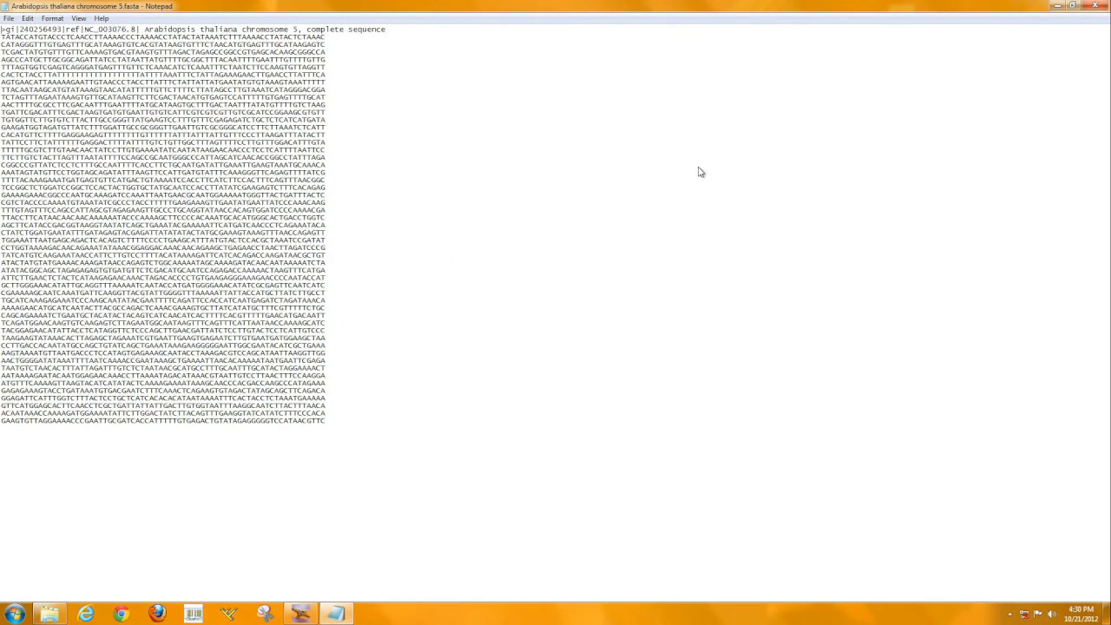
key("alt+F4")
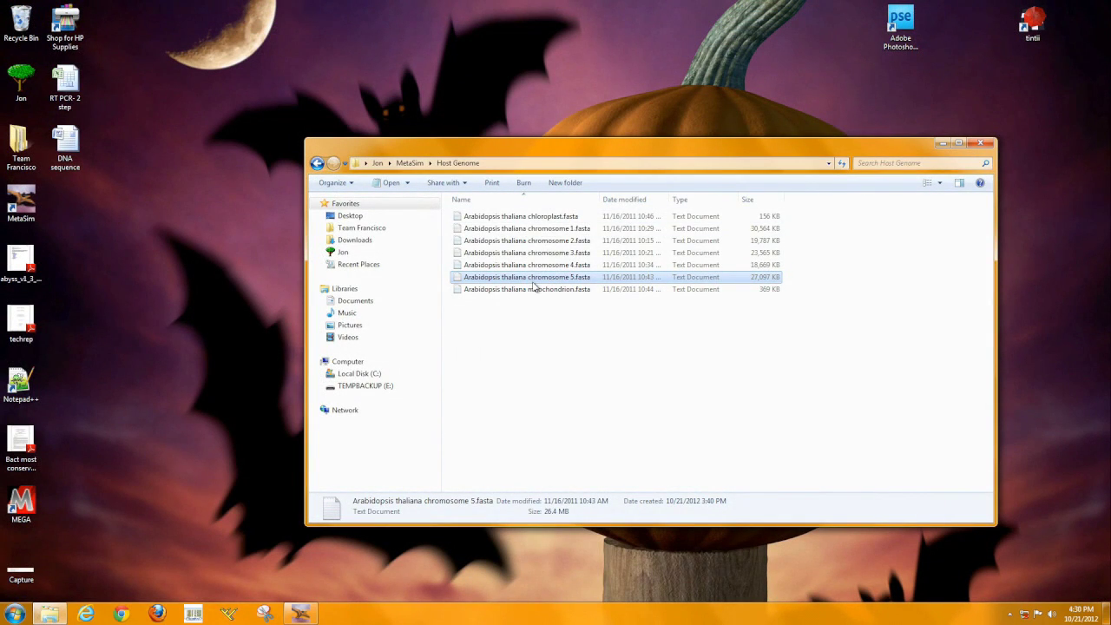
Examine the header line of the RsGM1000Target file in the BacGenome folder
left_click(318, 163)
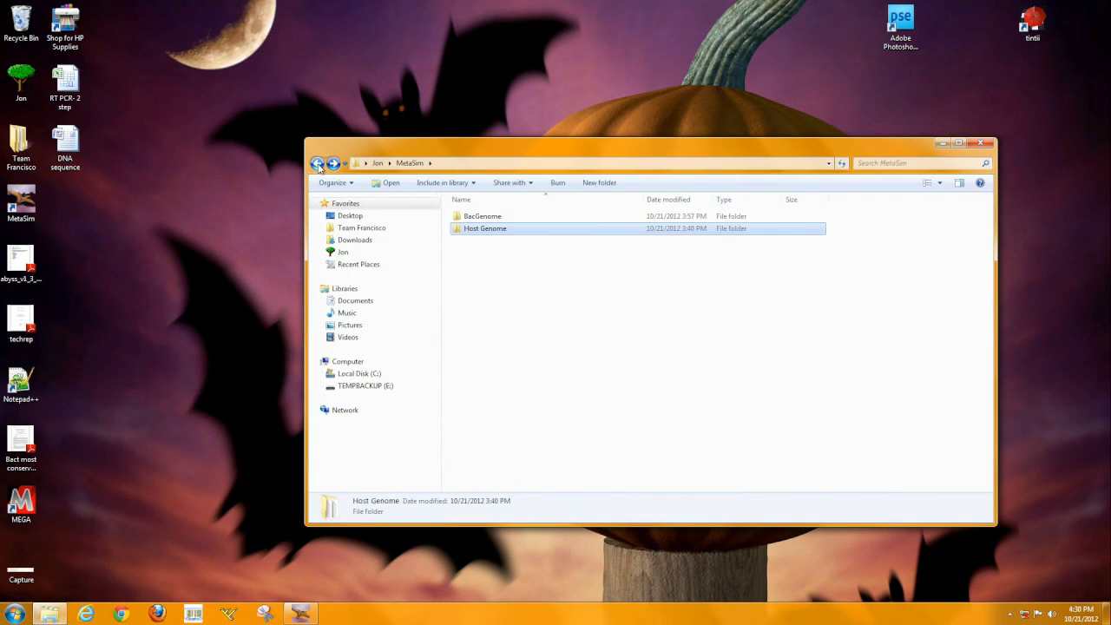
double_click(491, 217)
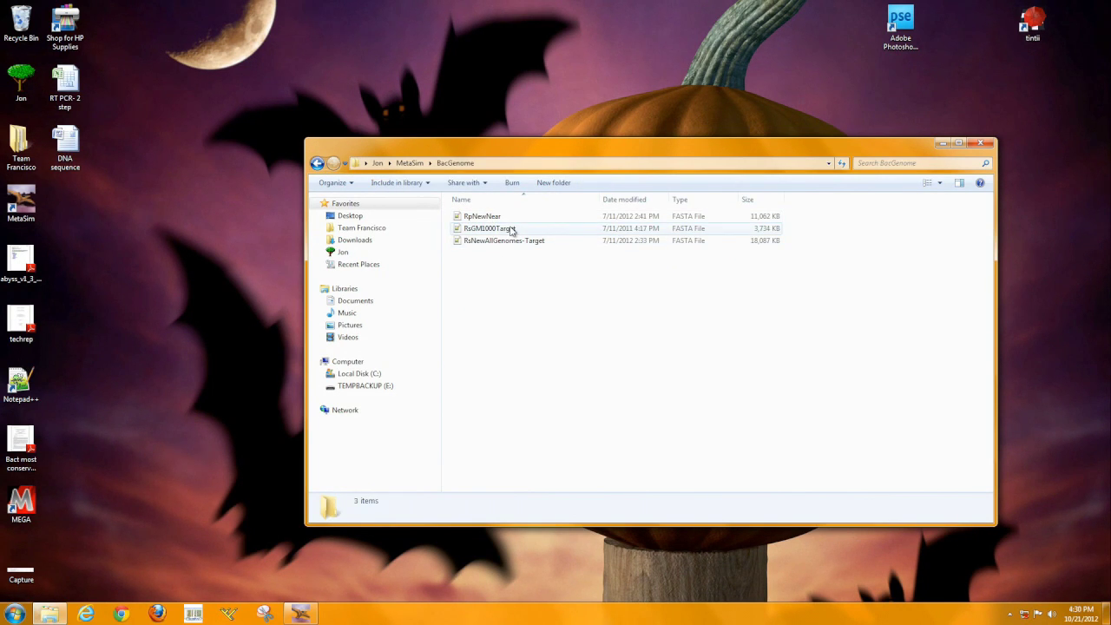
double_click(489, 229)
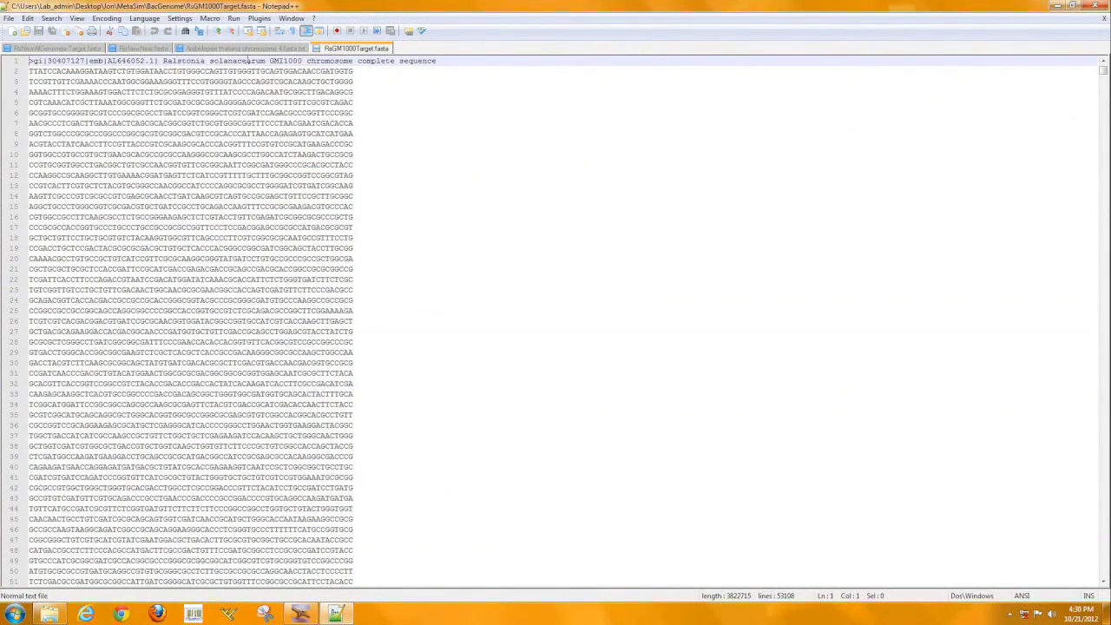
left_click_drag(161, 63, 334, 69)
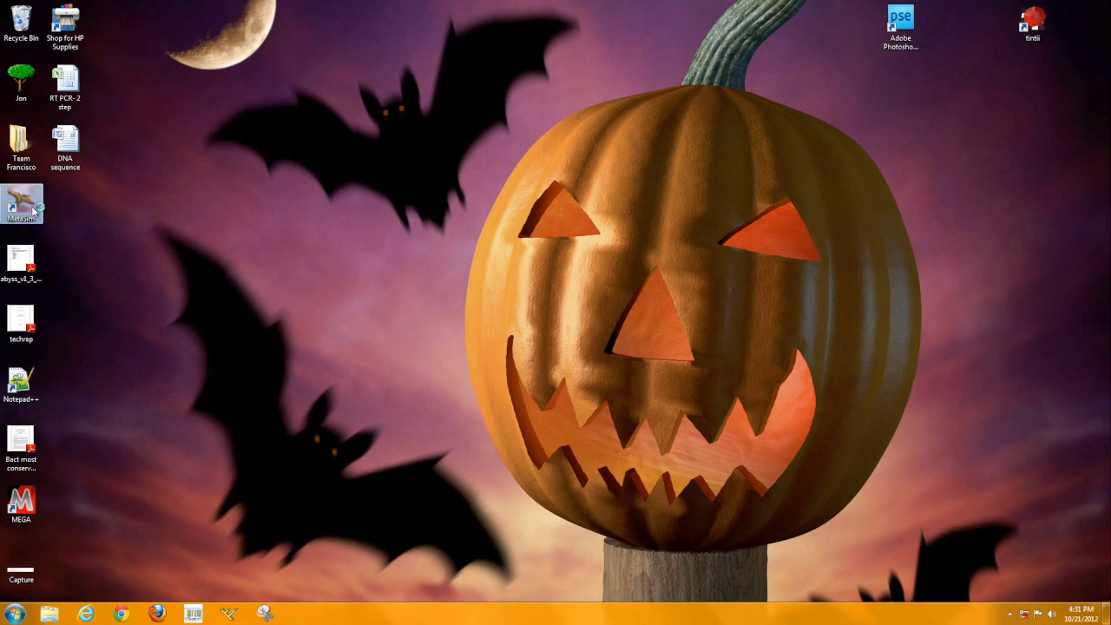
Launch MetaSim from the desktop, maximize its window and create a new project
double_click(22, 205)
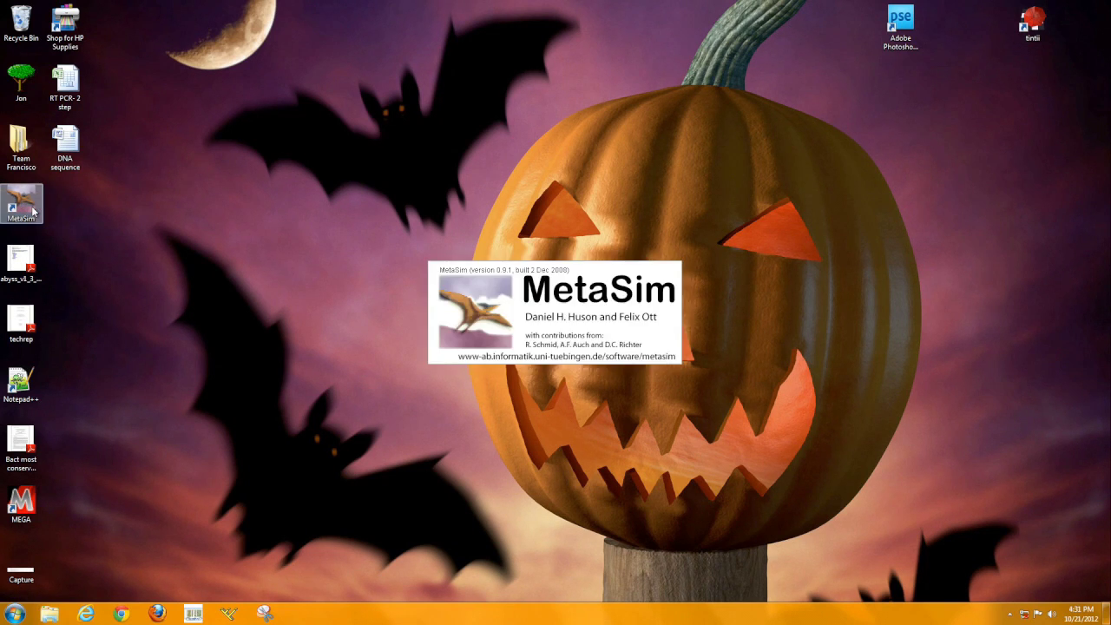
left_click(669, 124)
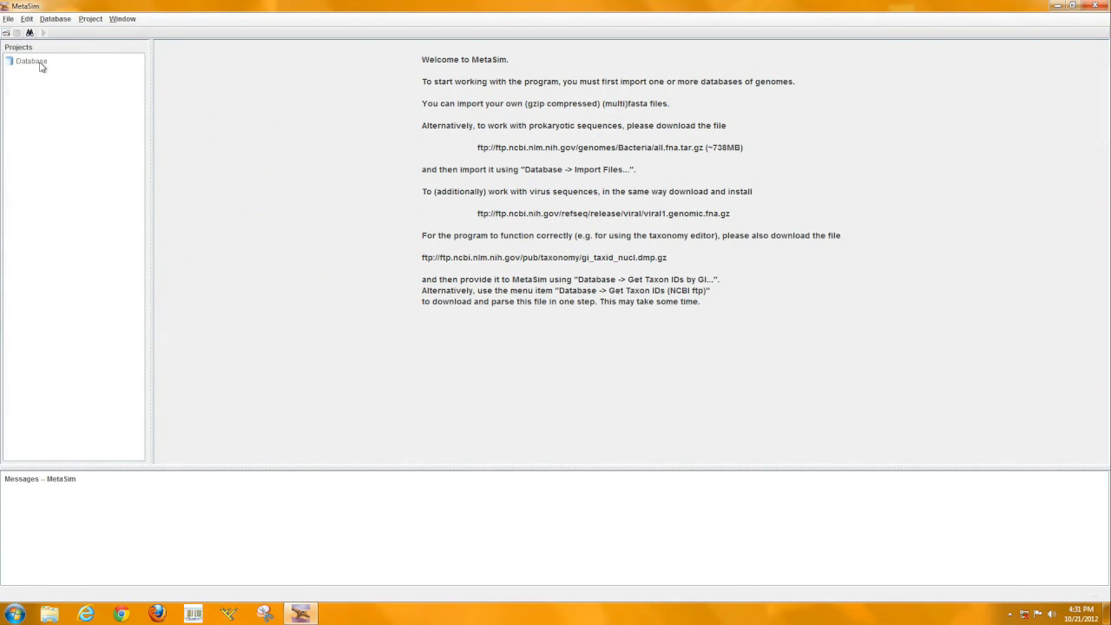
left_click(7, 20)
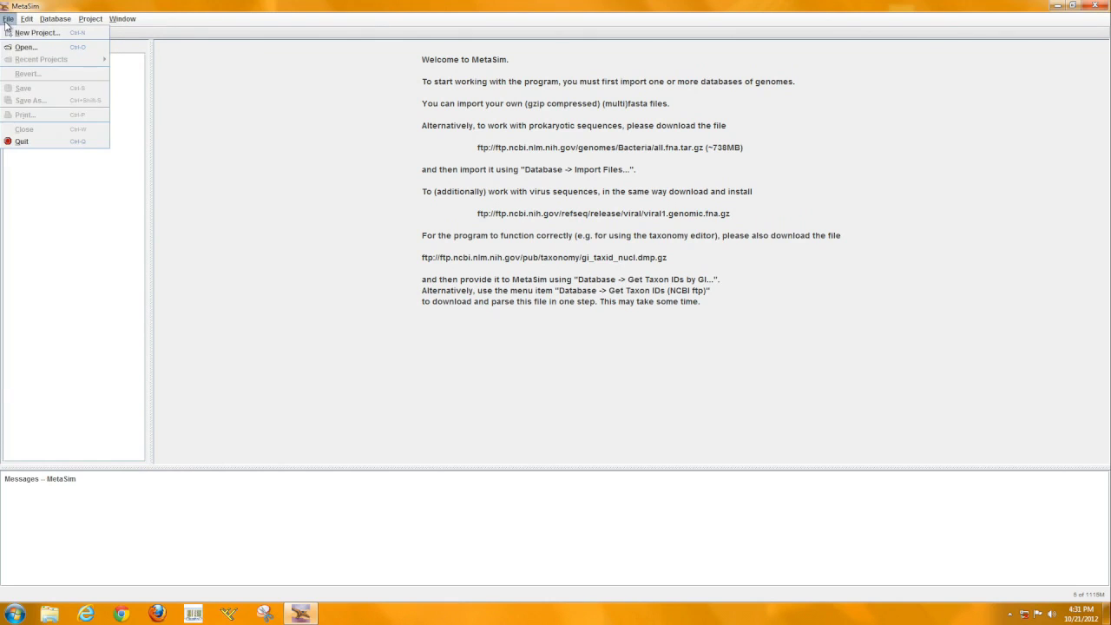
left_click(9, 33)
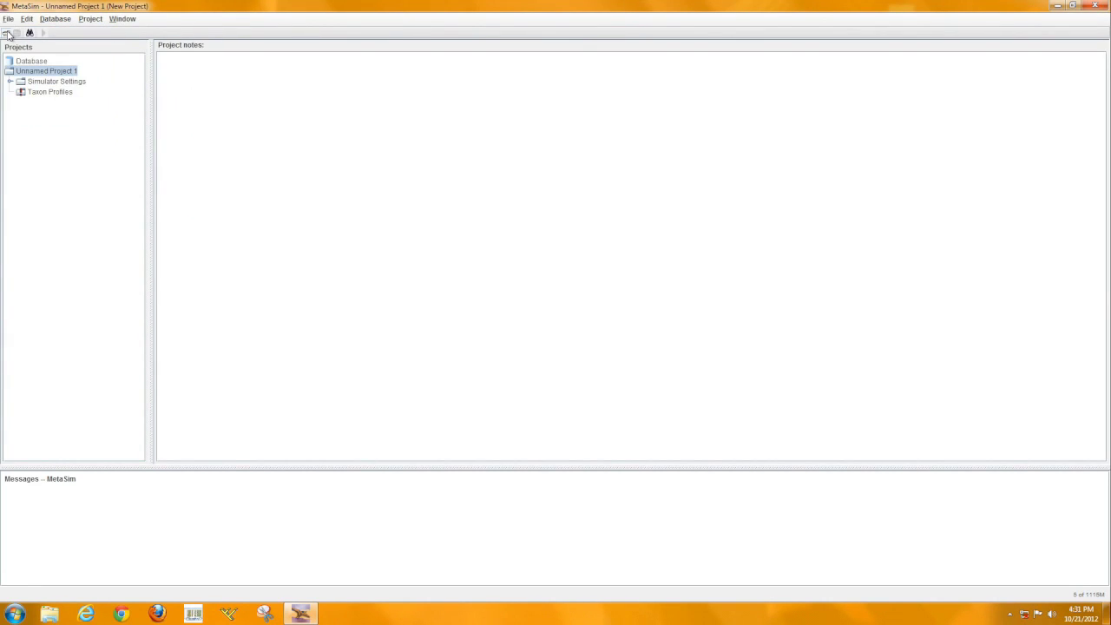
Import all the Arabidopsis thaliana sequence files from the Host Genome folder into the database, using the All Files file type
left_click(35, 64)
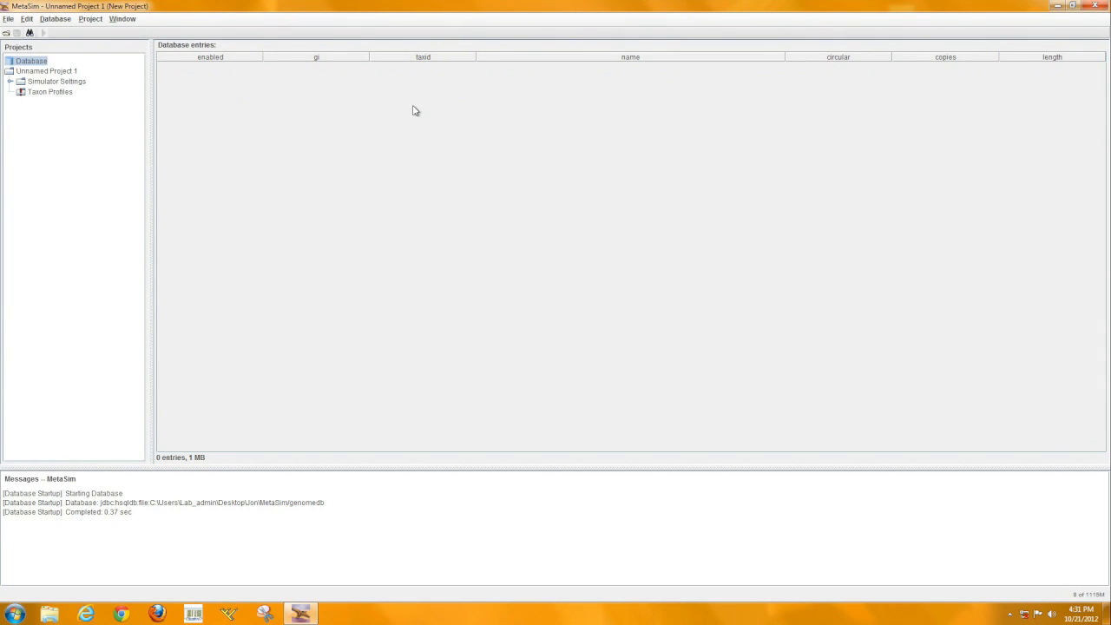
right_click(33, 65)
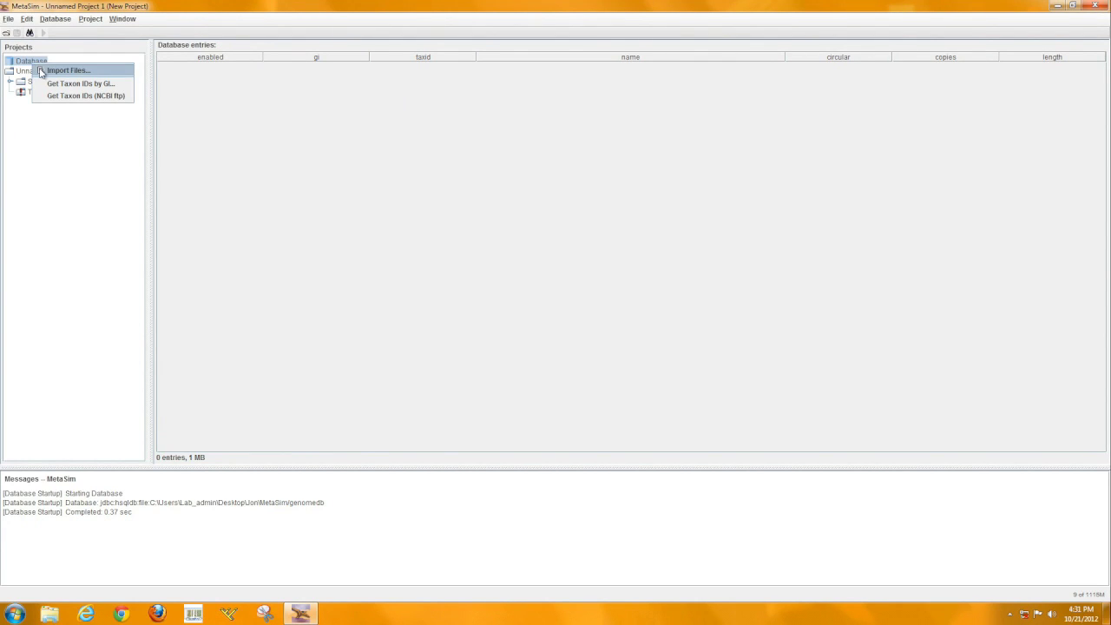
left_click(66, 71)
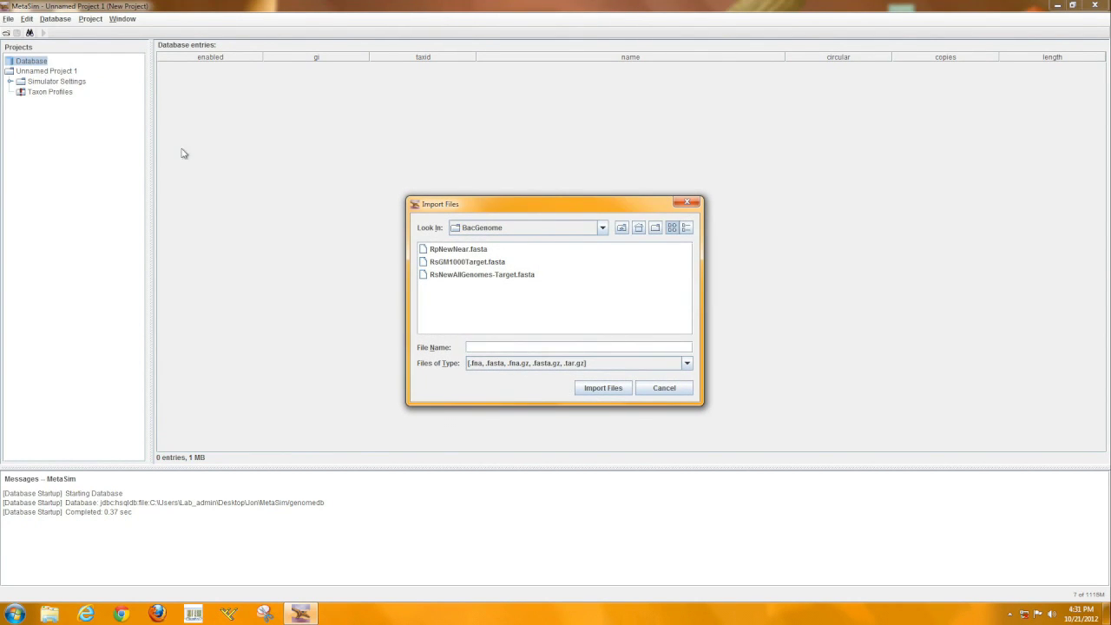
left_click(621, 229)
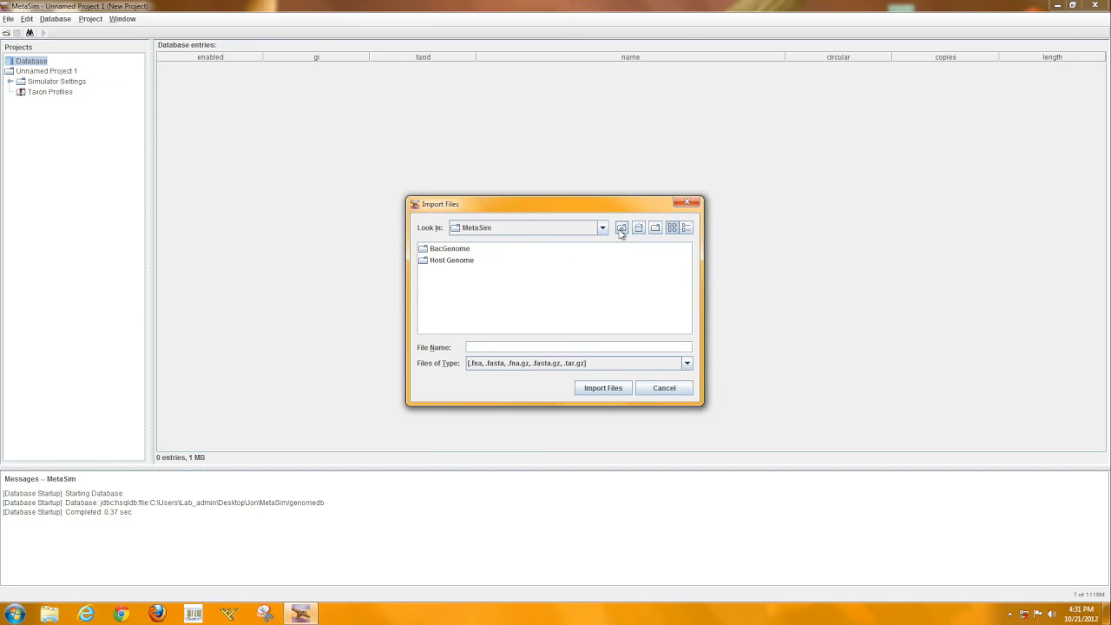
double_click(451, 260)
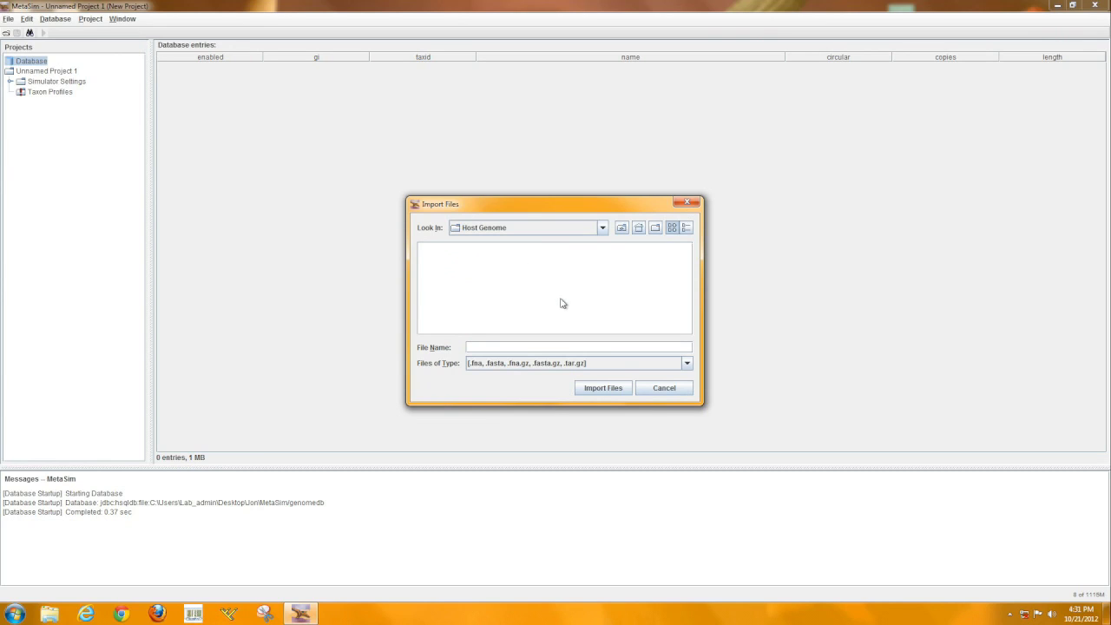
left_click(690, 364)
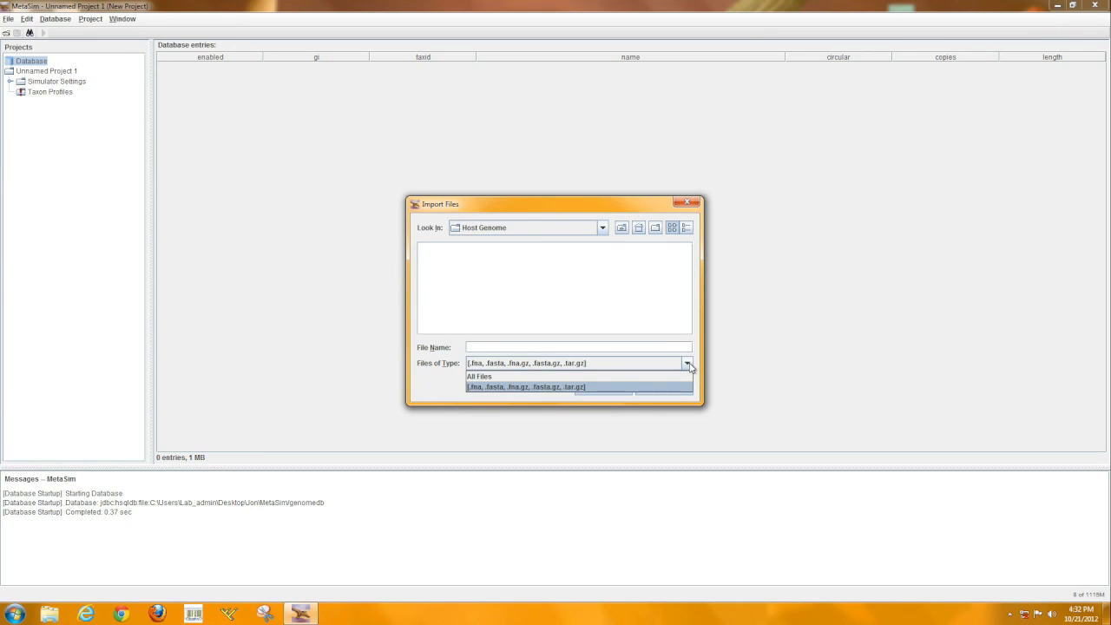
left_click(685, 375)
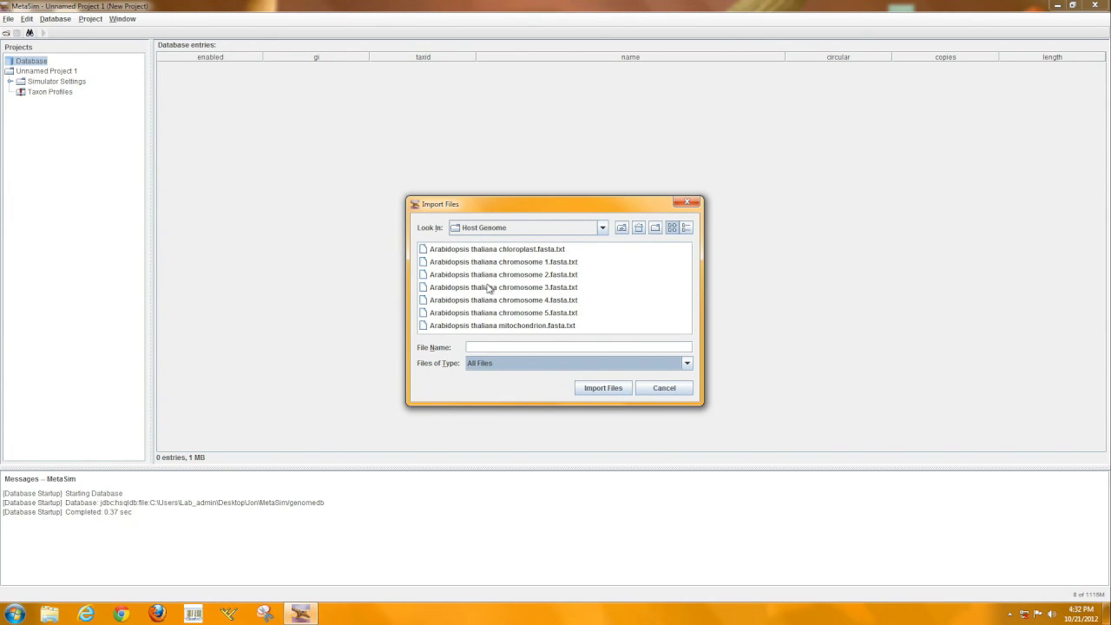
left_click(500, 253)
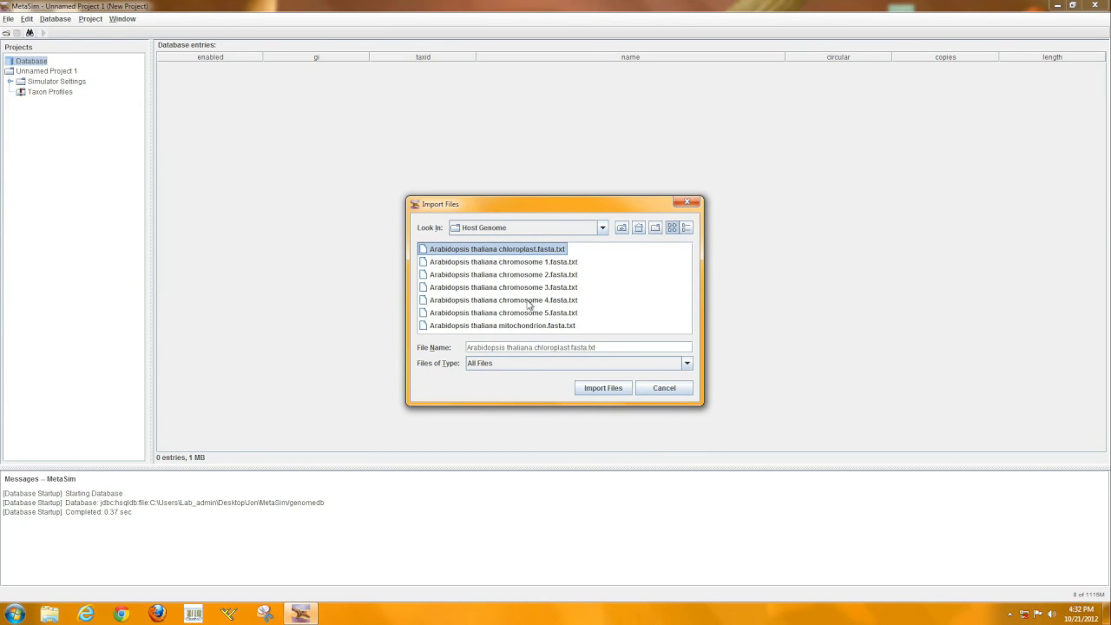
key("ctrl+a")
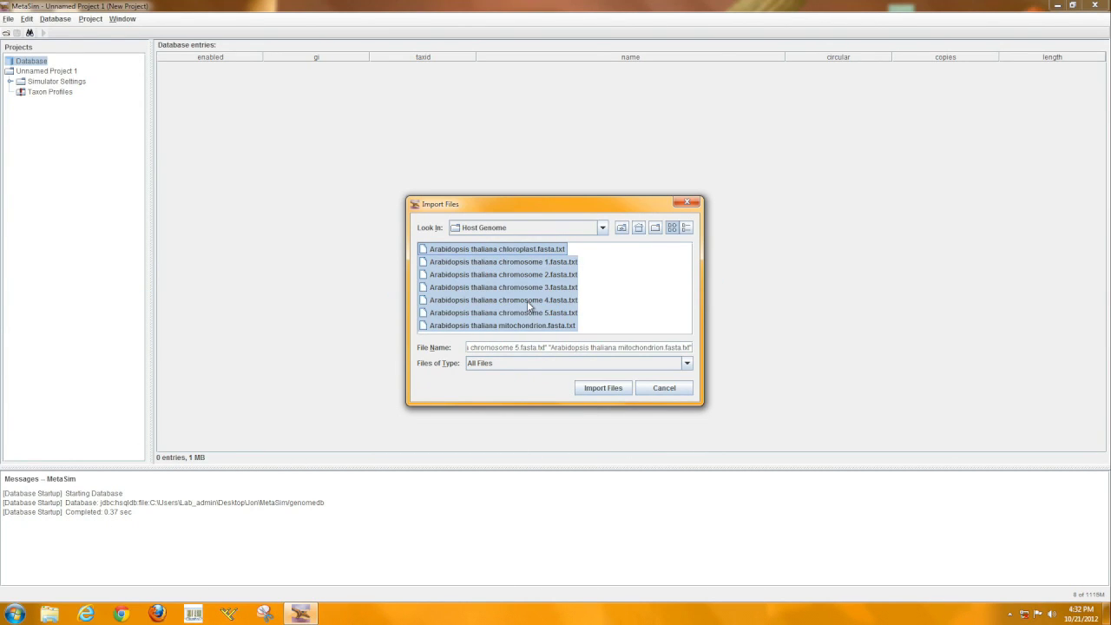
left_click(611, 389)
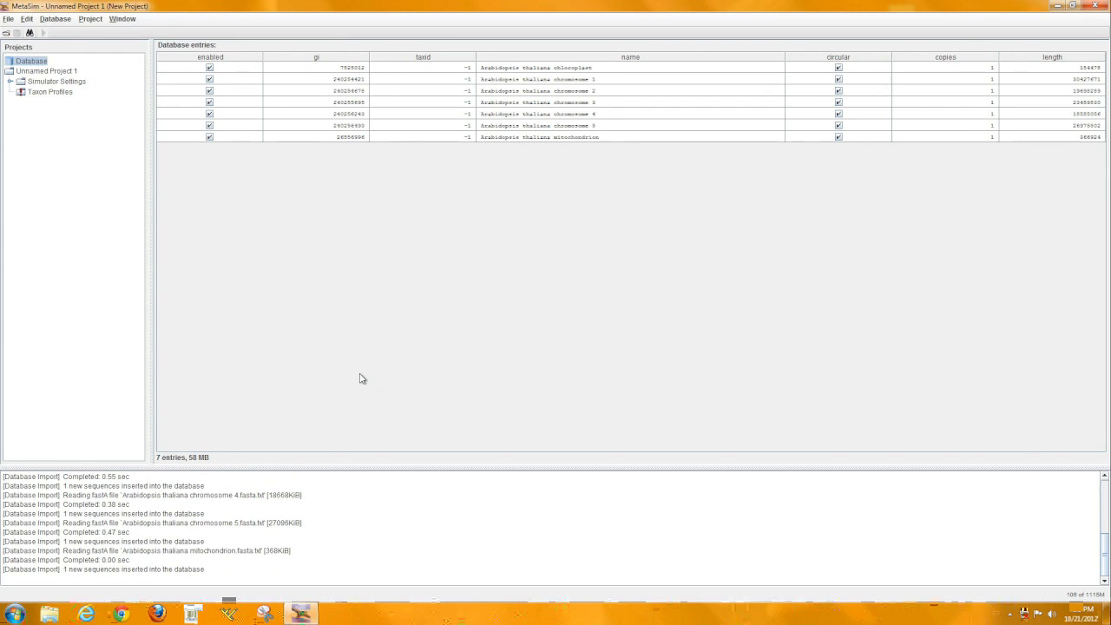
Import RsGM1000Target.fasta from the BacGenome folder into the database
right_click(32, 61)
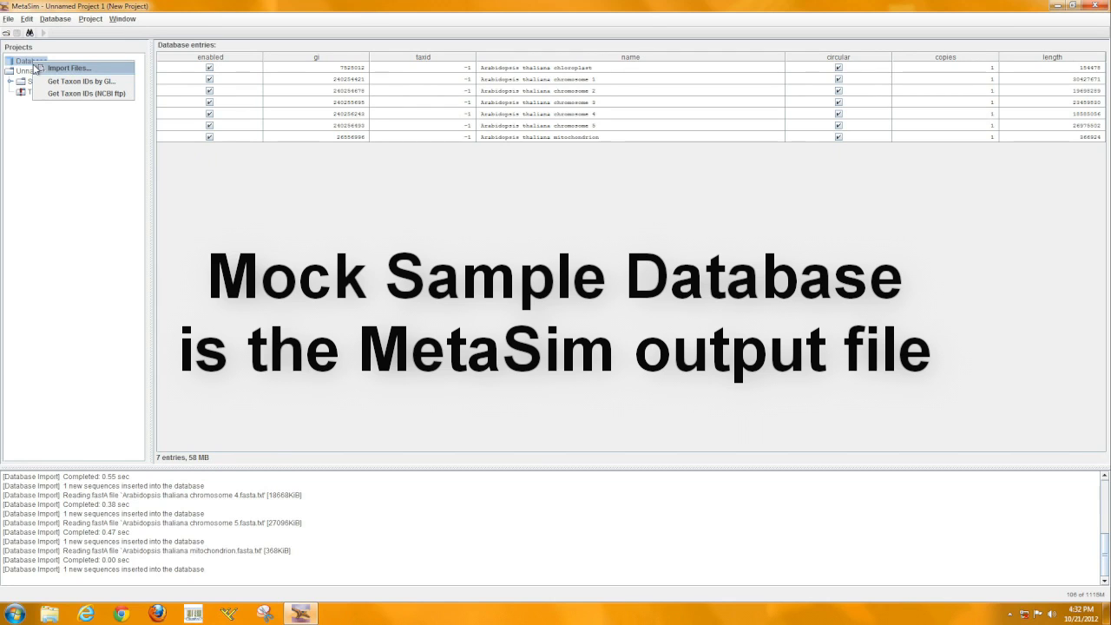
left_click(68, 68)
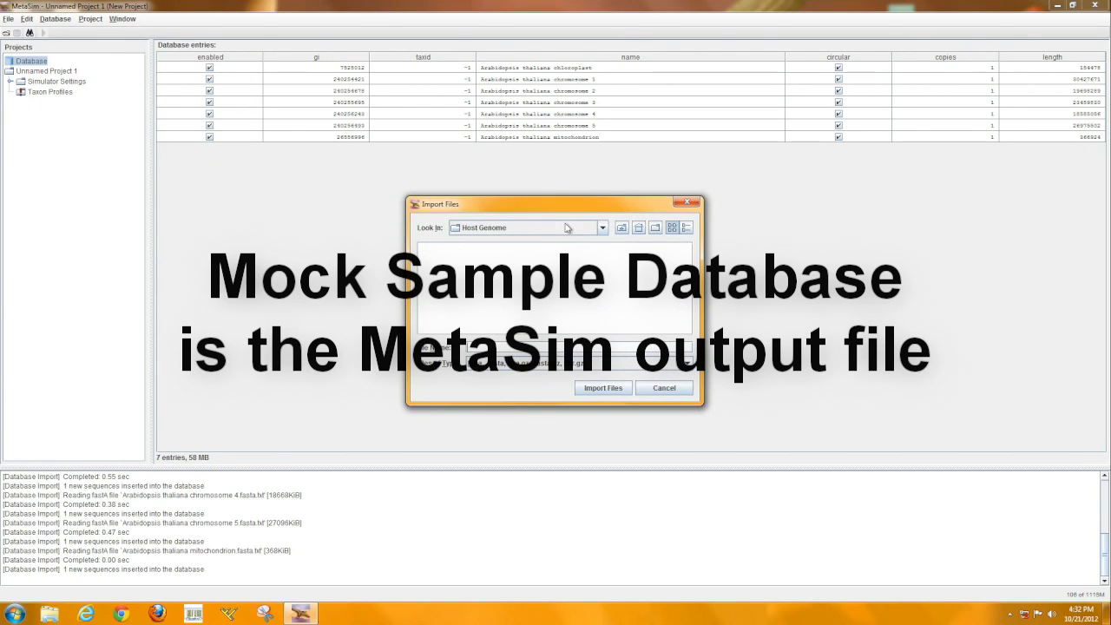
left_click(621, 227)
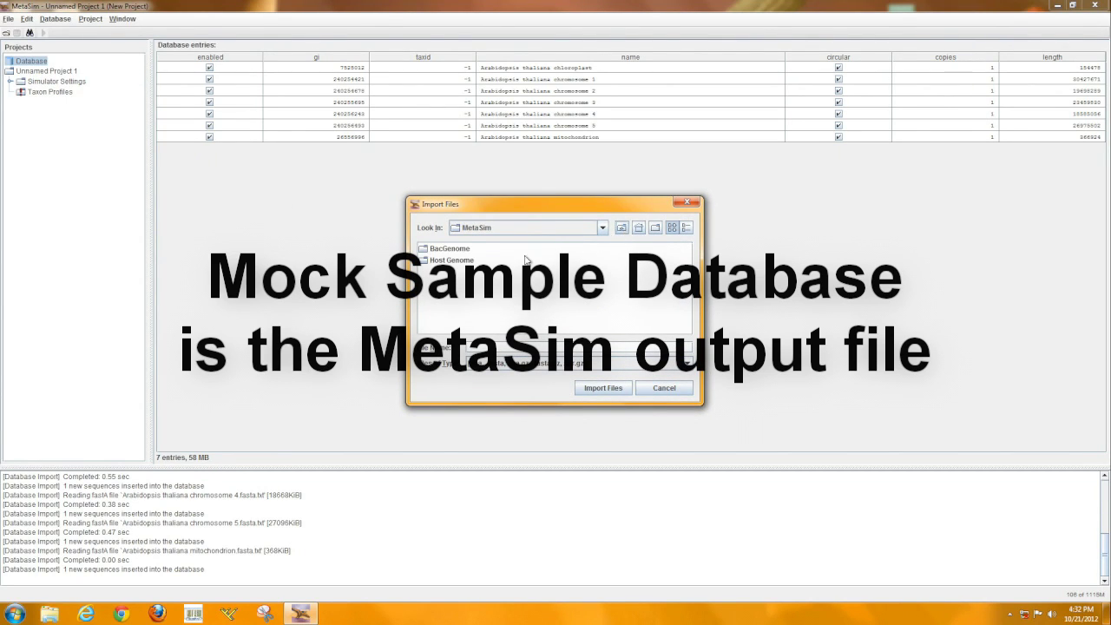
double_click(464, 250)
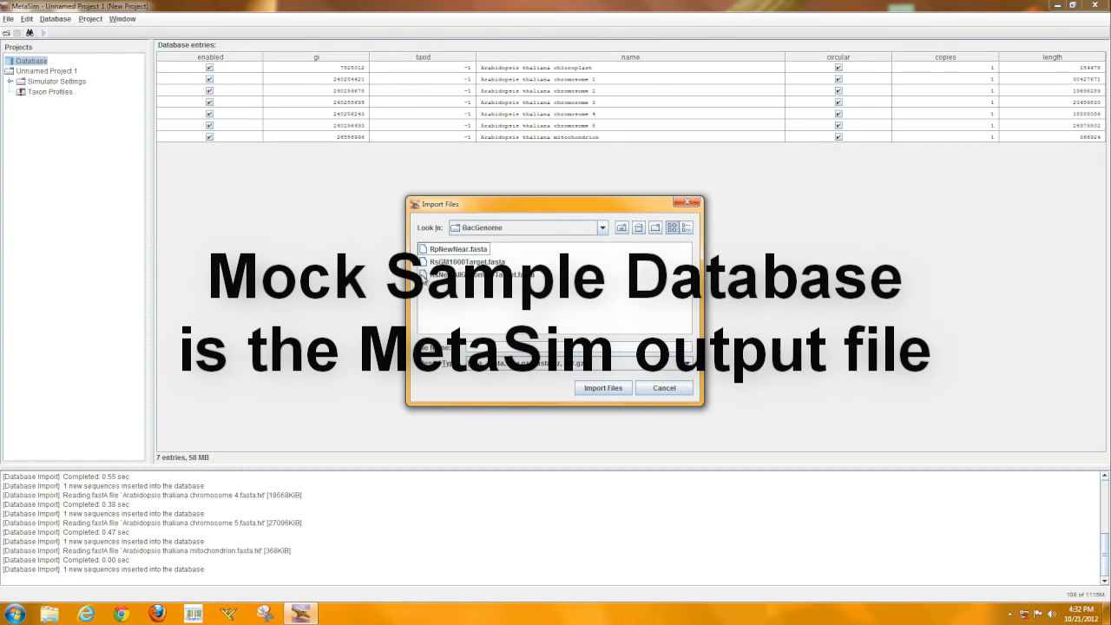
left_click(500, 263)
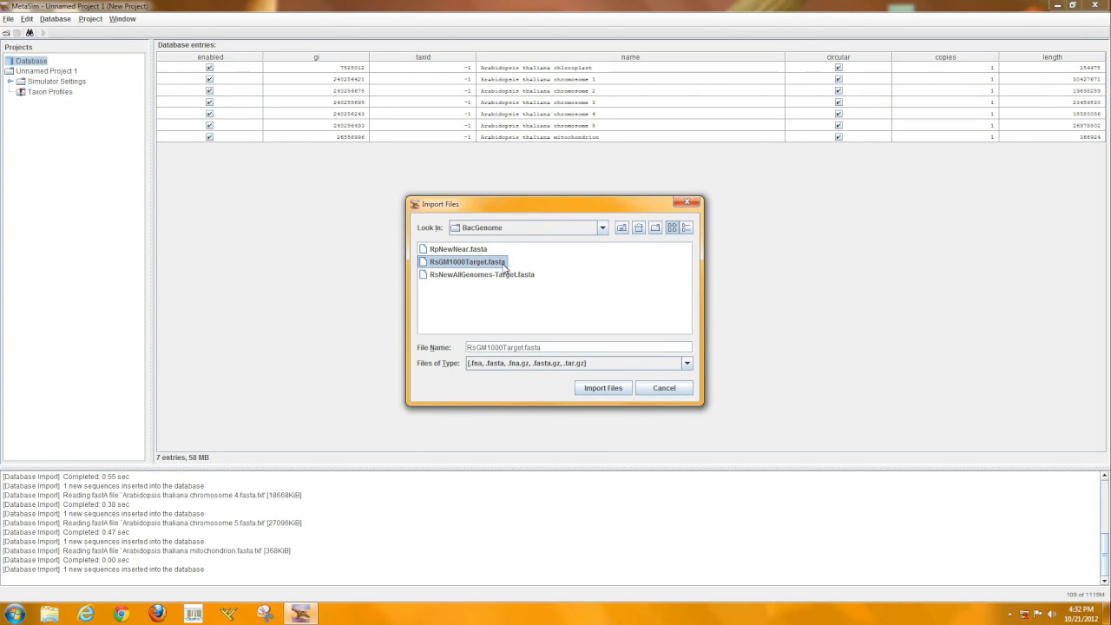
left_click(611, 389)
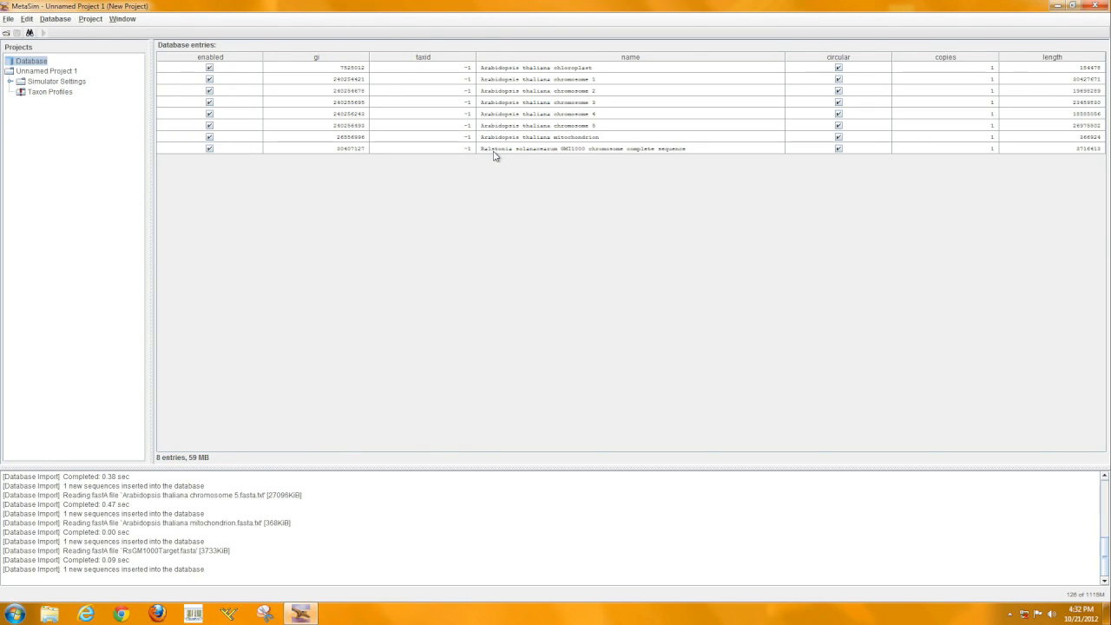
Create a taxon profile named Rs from all the Arabidopsis and Ralstonia sequences in the database
left_click(503, 71)
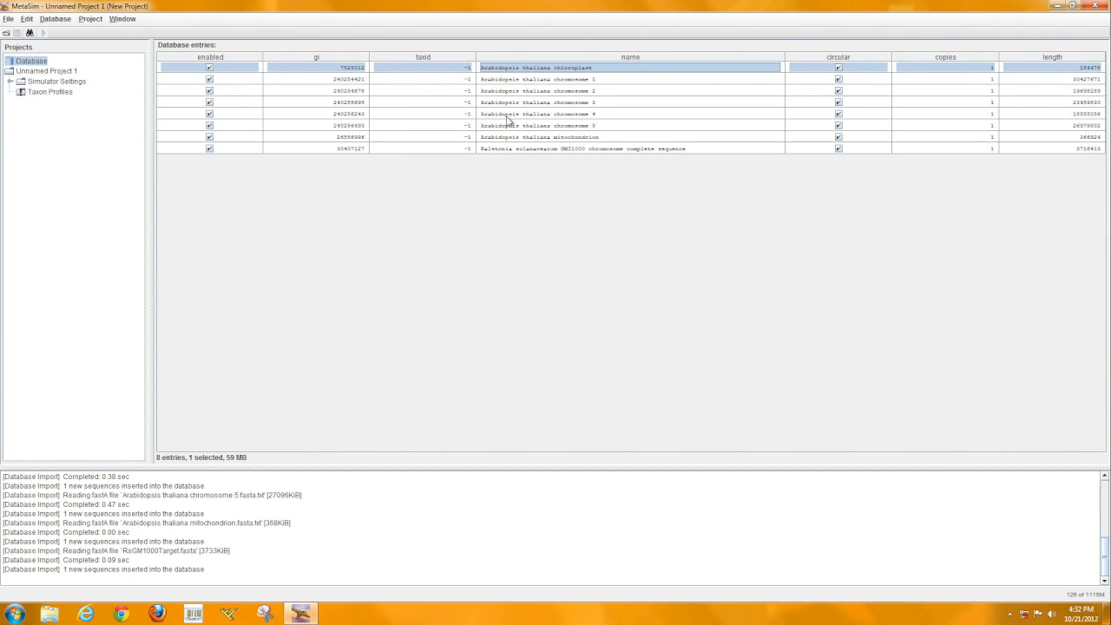
left_click(517, 151, "shift")
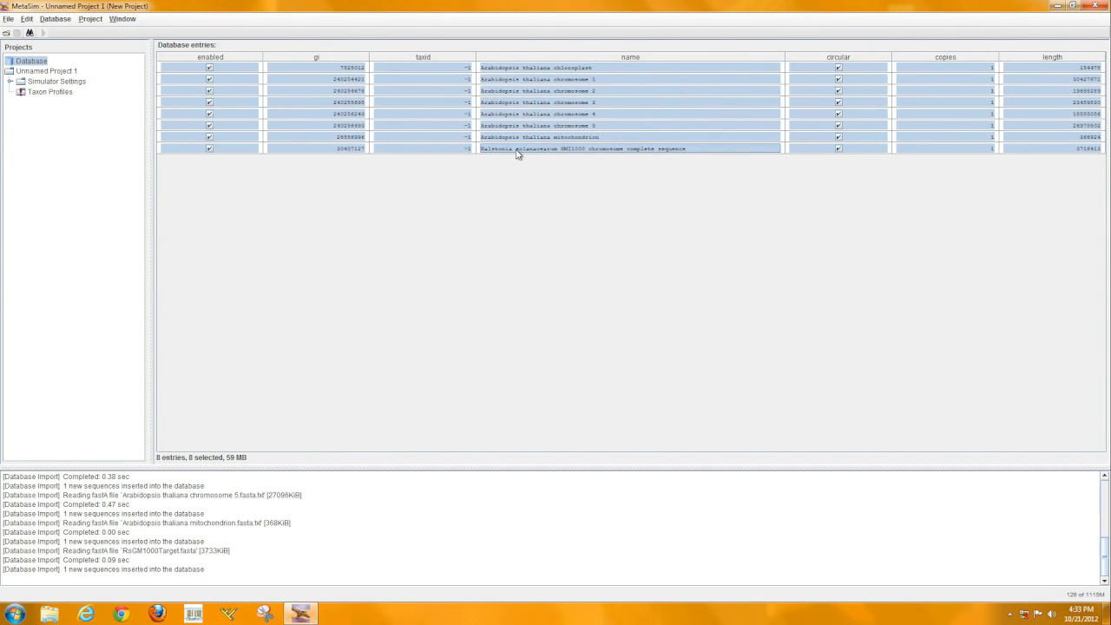
right_click(516, 154)
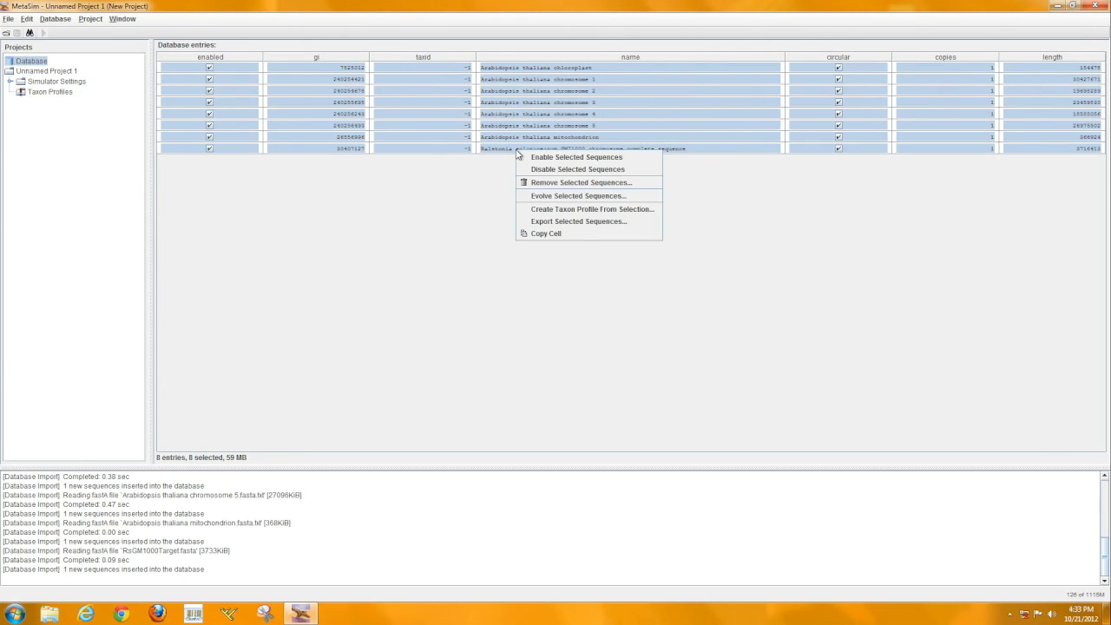
left_click(542, 211)
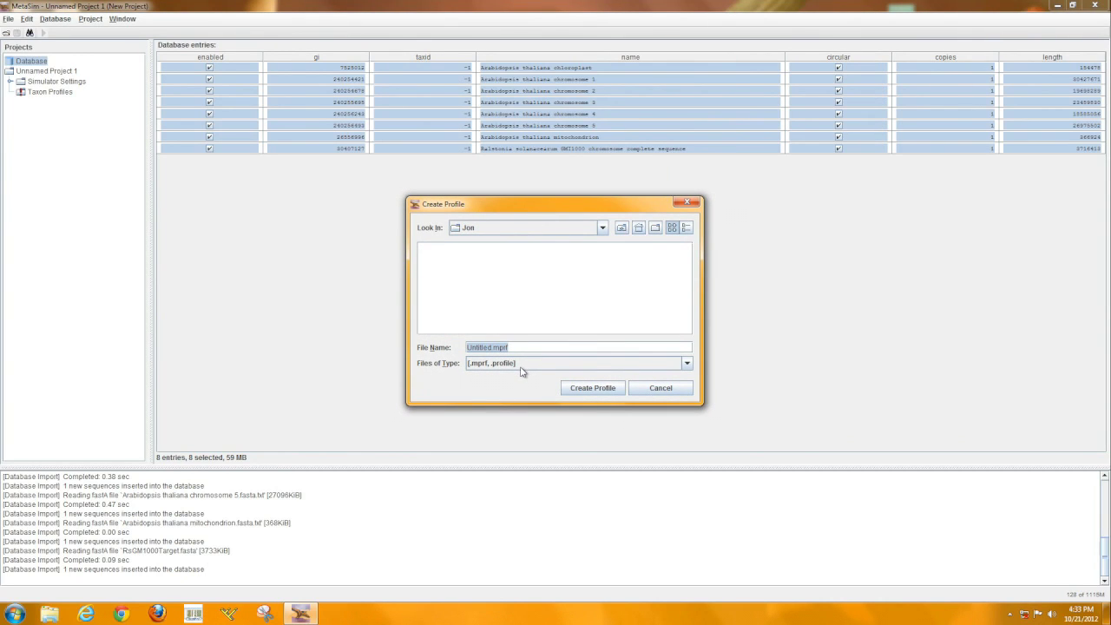
type("Rs")
left_click(586, 392)
left_click(585, 392)
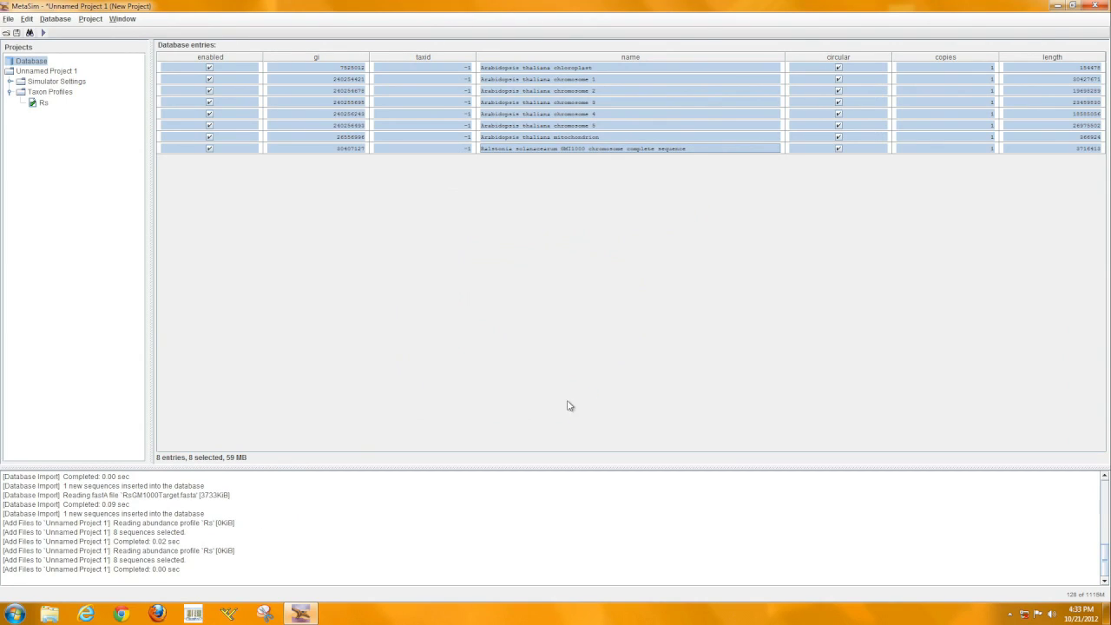
Set the Ralstonia solanacearum GMI1000 abundance to 500 in both its comment and gi lines of the Rs profile, saving the changes
left_click(33, 102)
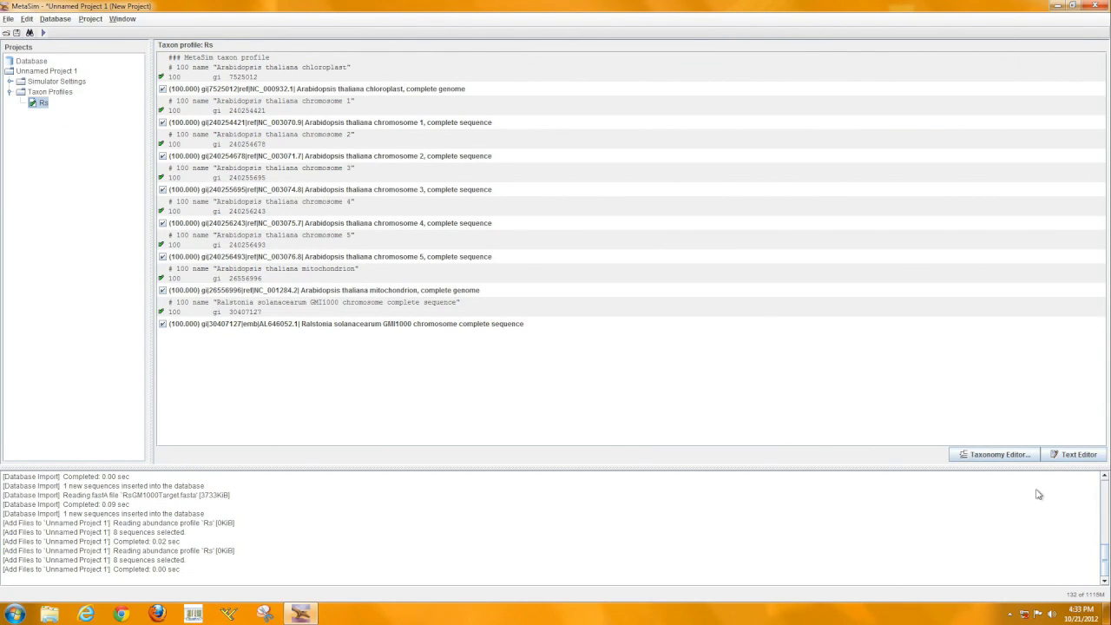
left_click(1062, 457)
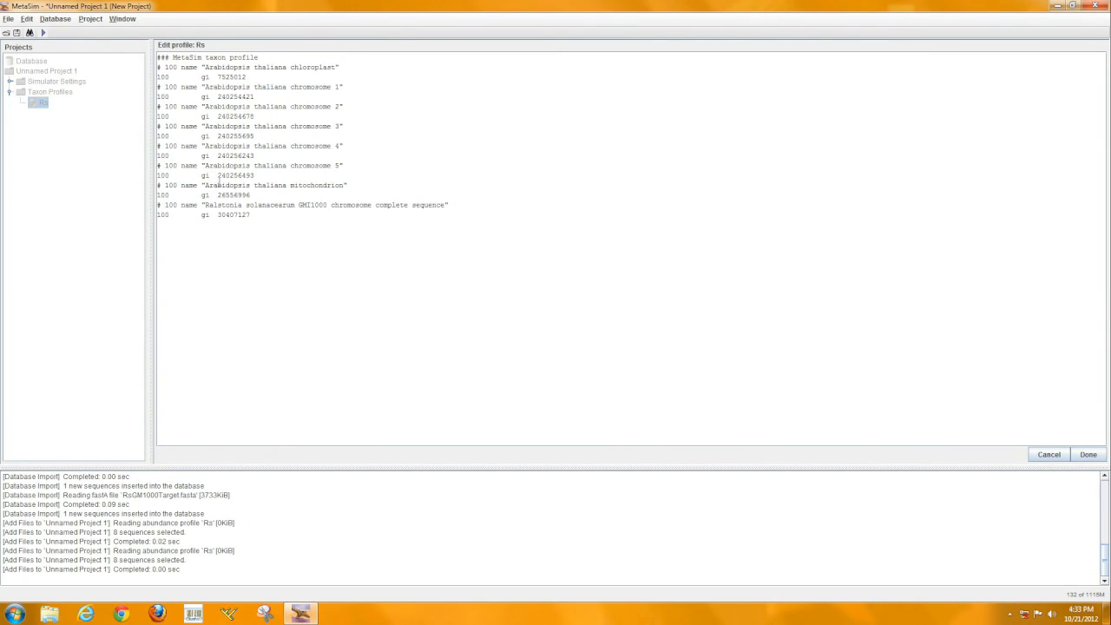
double_click(163, 215)
type("500")
double_click(171, 205)
type("500")
left_click(1087, 455)
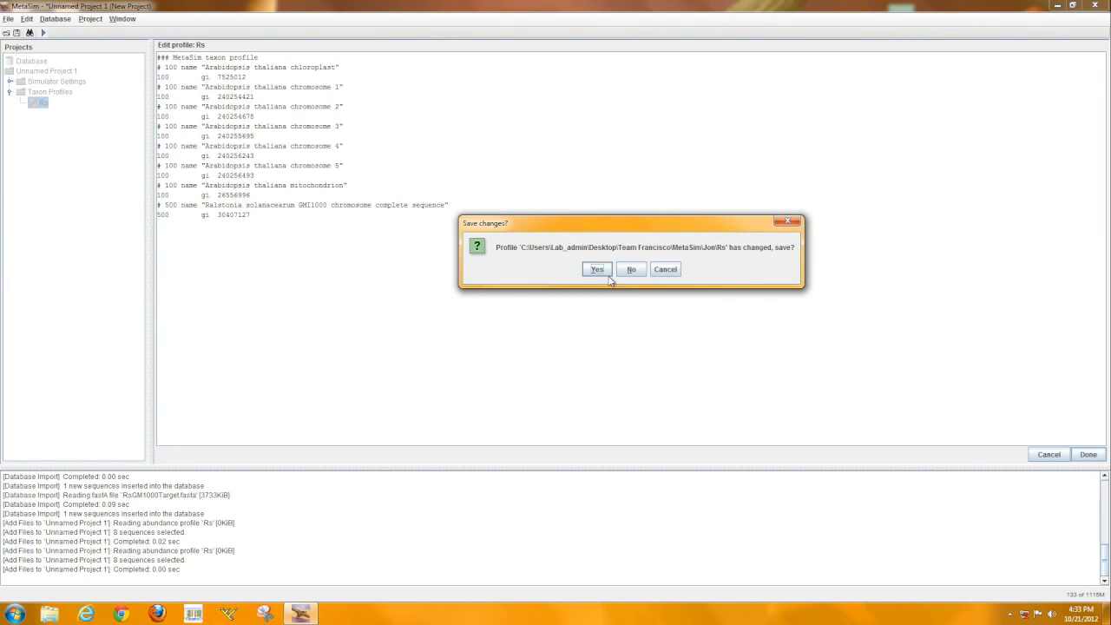
left_click(599, 270)
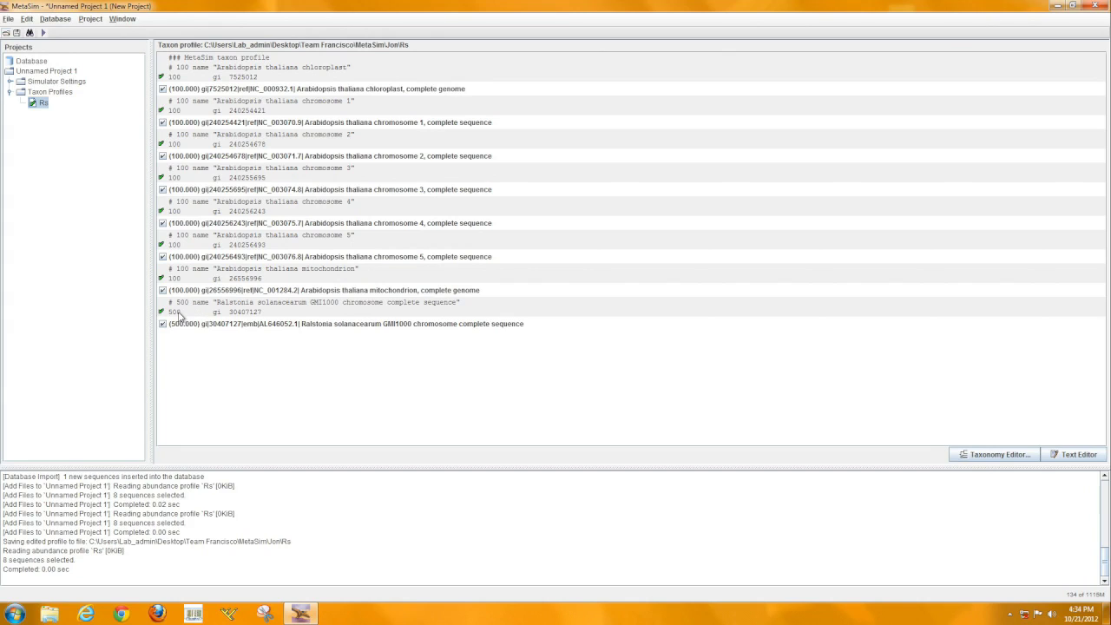
Start a simulation run for the Rs profile and save the project as Rs-500, overwriting the existing file
right_click(46, 105)
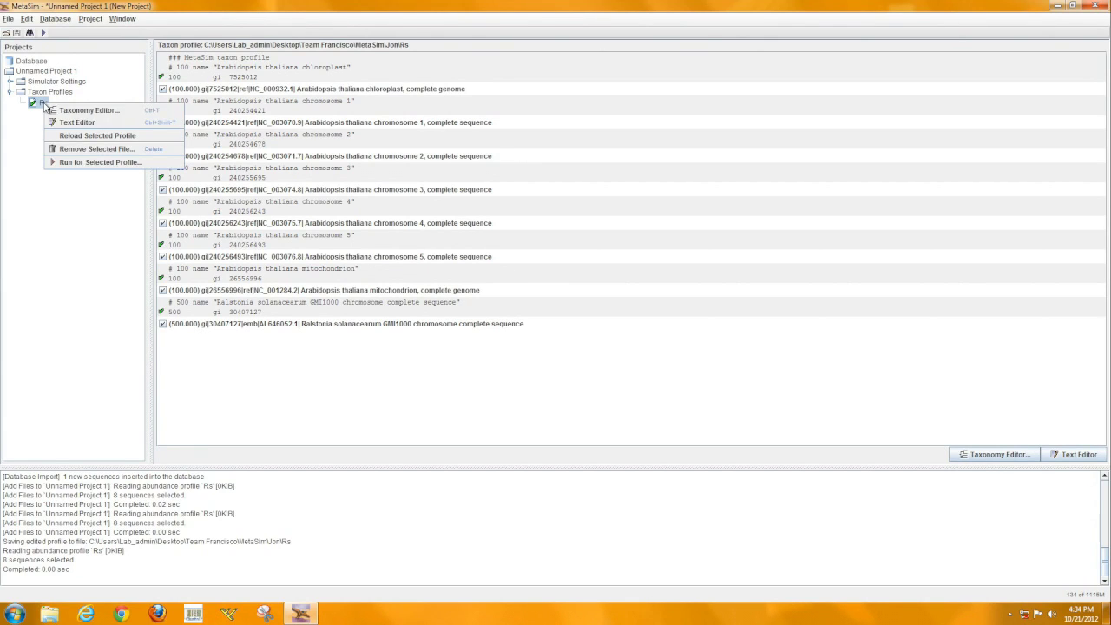
left_click(72, 163)
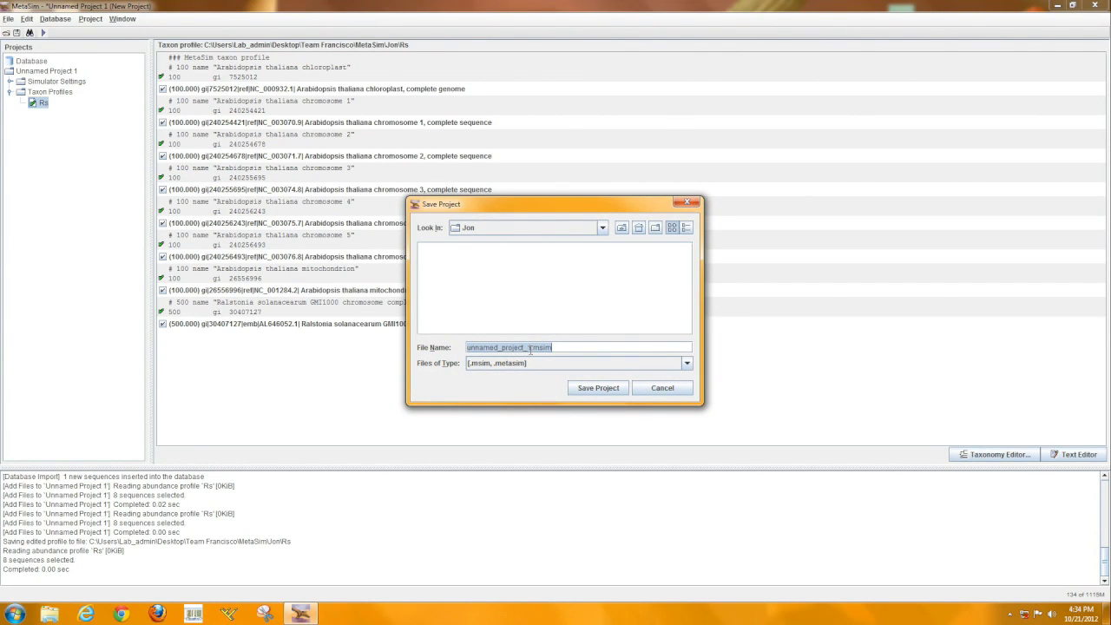
type("Rs-500")
left_click(598, 390)
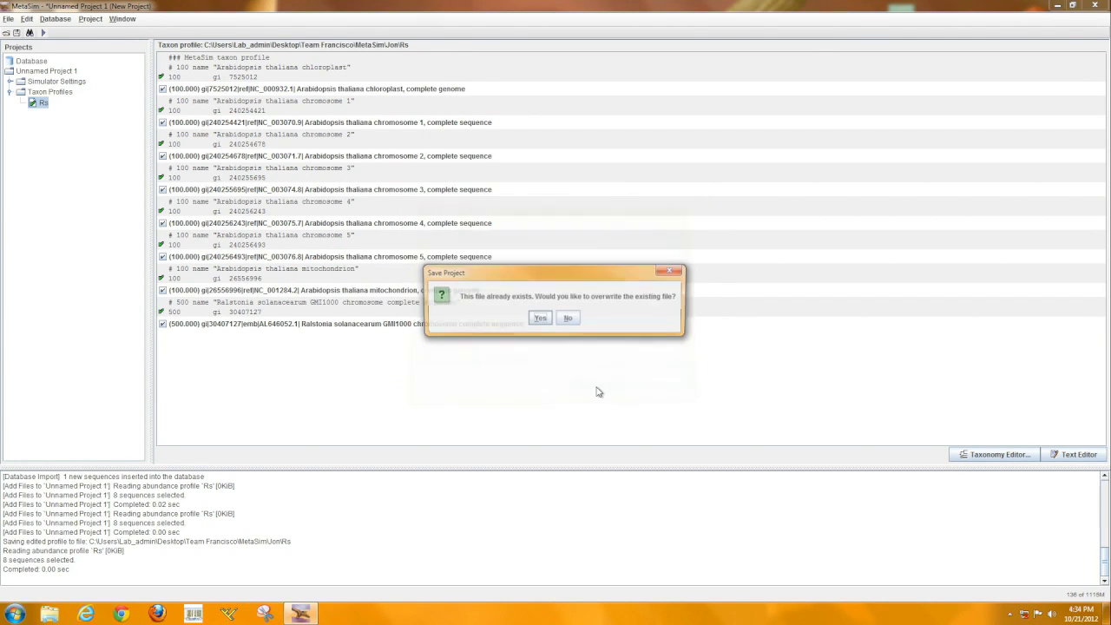
left_click(540, 319)
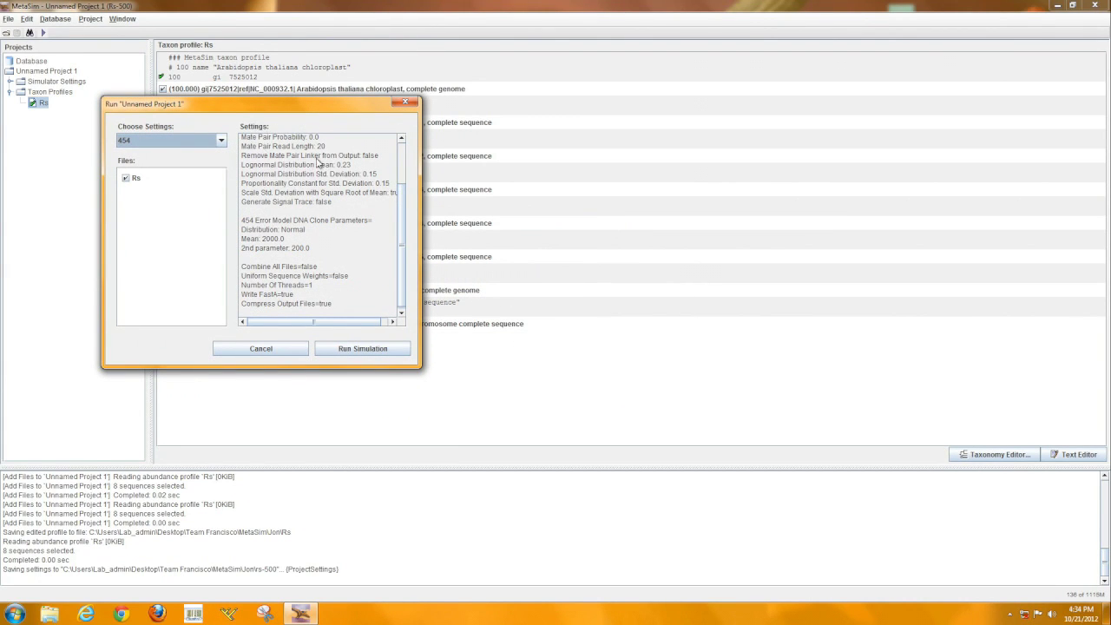
Review the 454 preset settings, run the simulation on the Rs profile and examine the generated reads file
left_click_drag(402, 213, 404, 163)
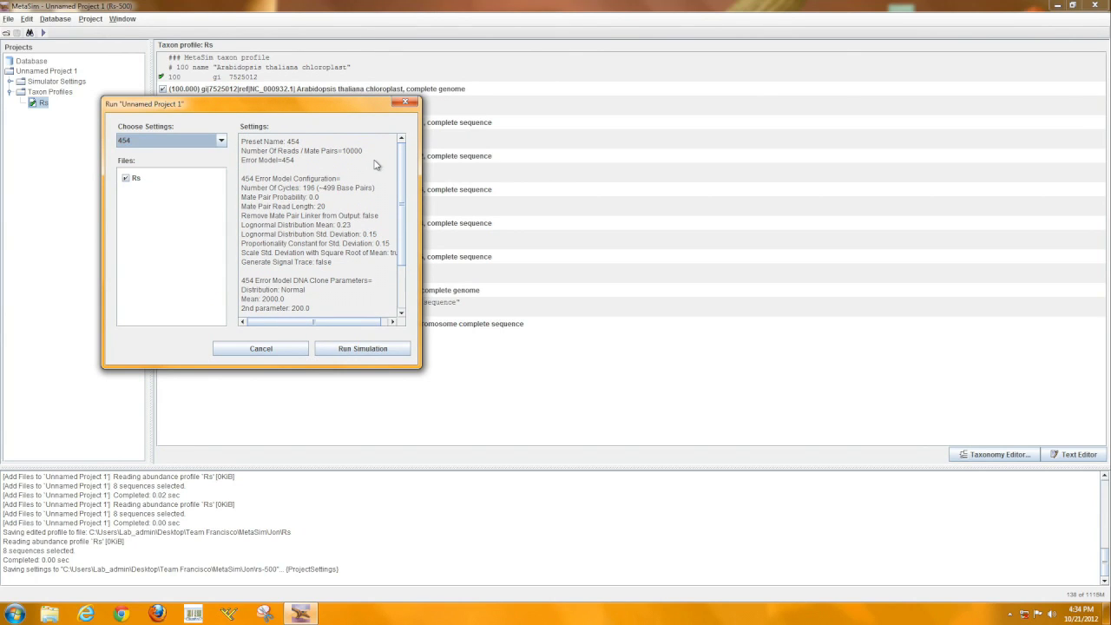
left_click(337, 350)
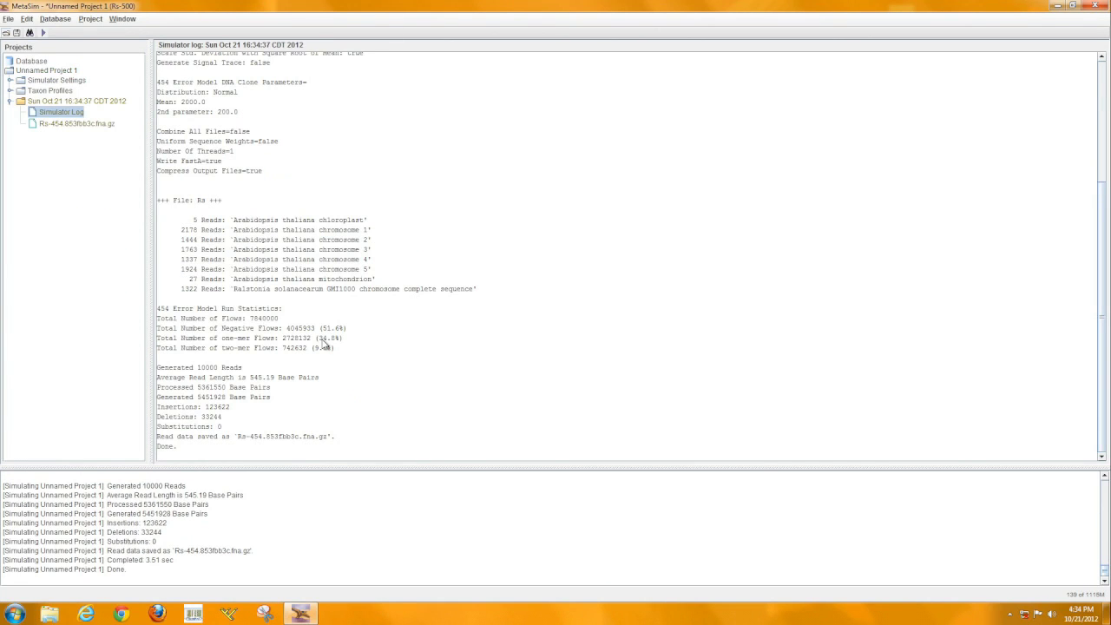
left_click(94, 126)
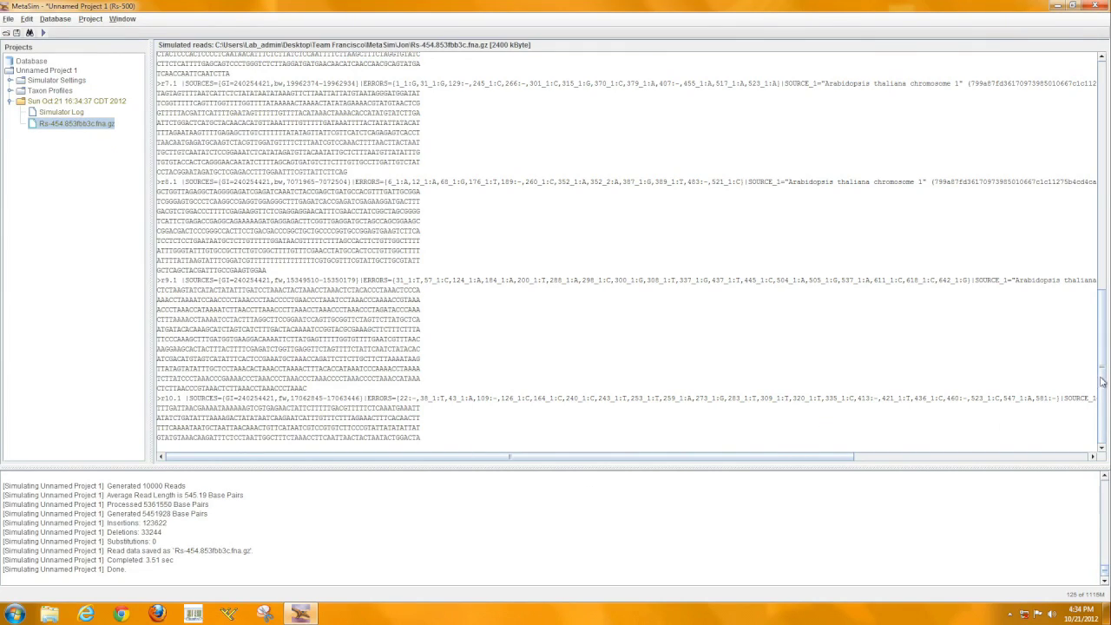
left_click_drag(1106, 384, 1108, 219)
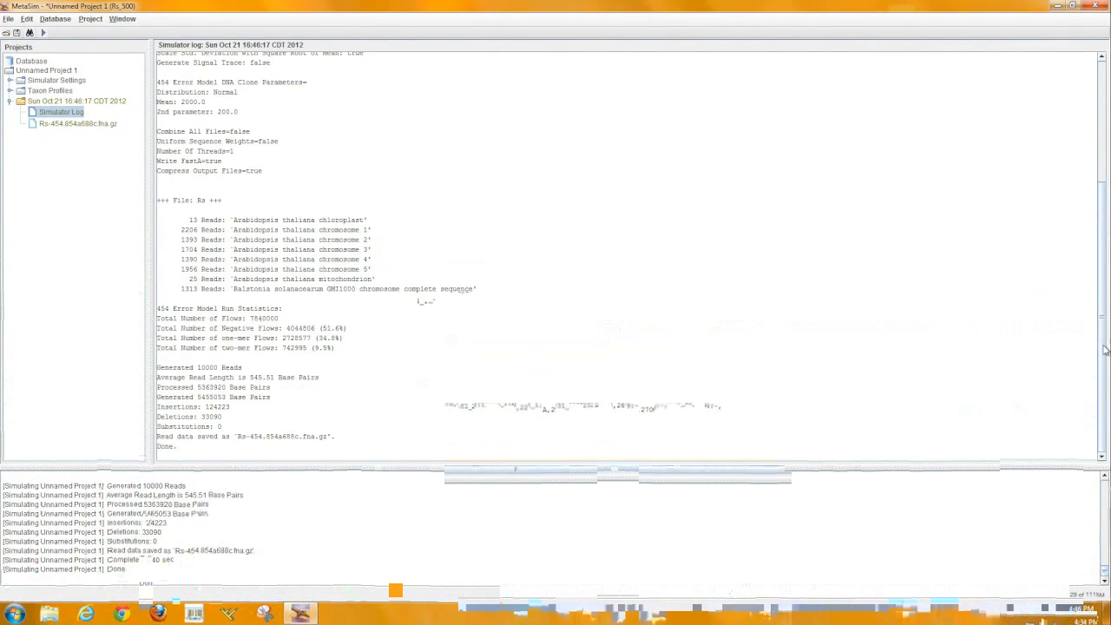
Open Calculator and divide the 1313 Ralstonia reads by the 10000 total reads
left_click(16, 614)
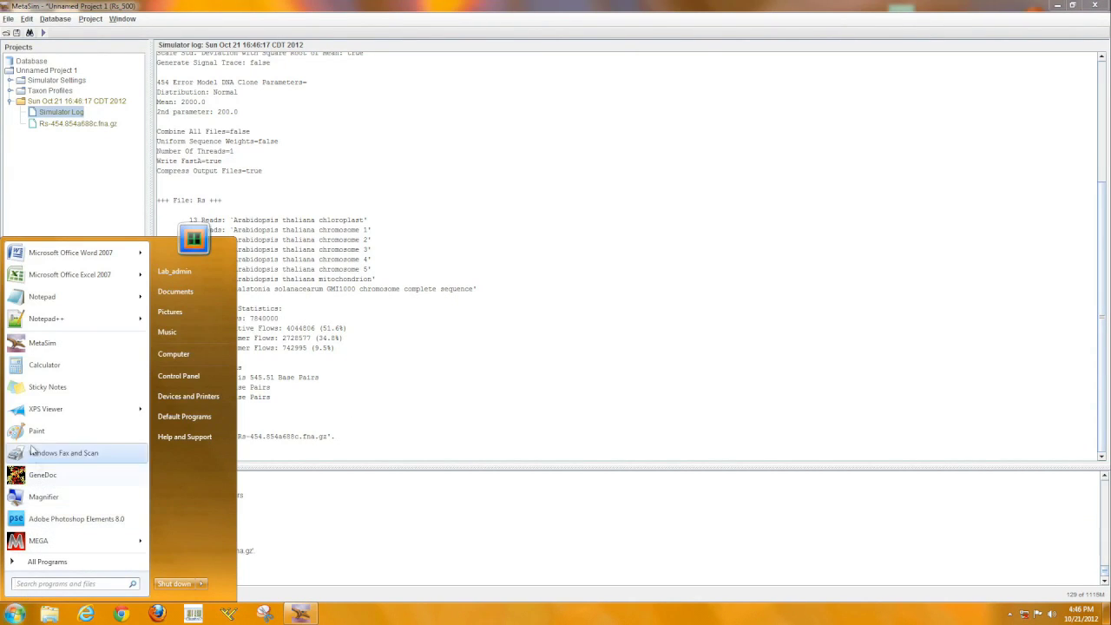
left_click(39, 365)
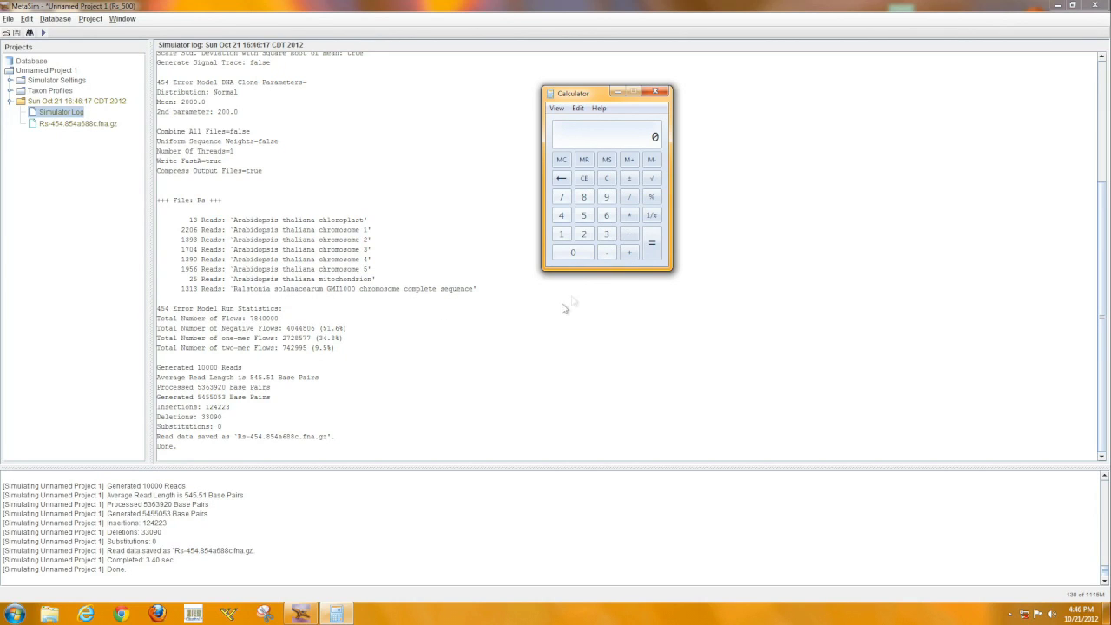
left_click(562, 235)
left_click(608, 236)
left_click(561, 237)
left_click(606, 236)
left_click(630, 198)
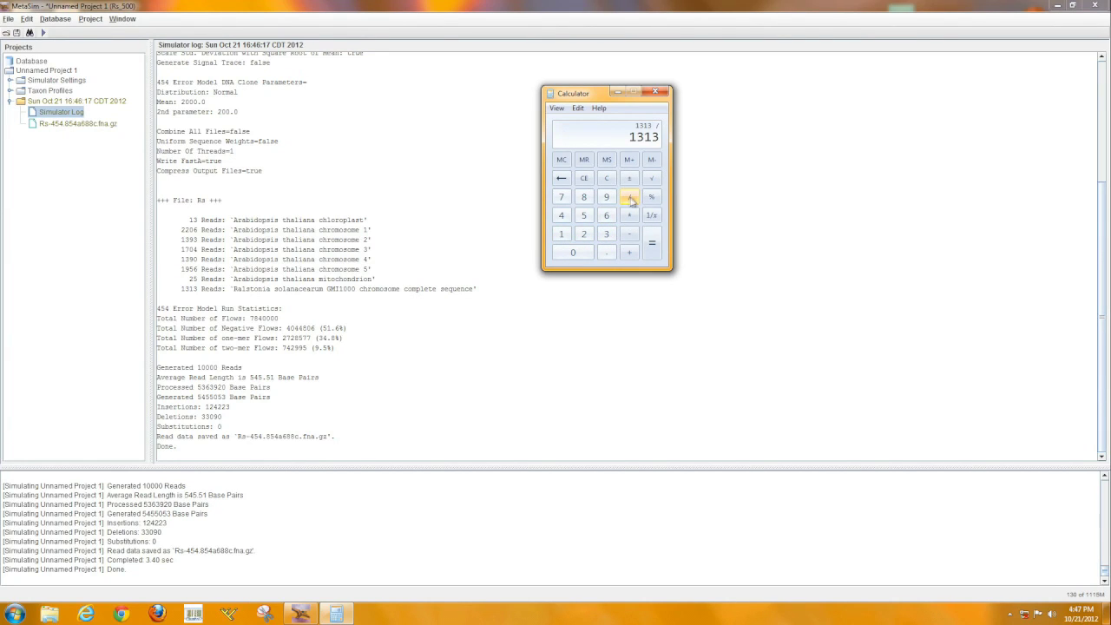
left_click(562, 235)
left_click(569, 252)
left_click(569, 253)
left_click(569, 253)
left_click(570, 253)
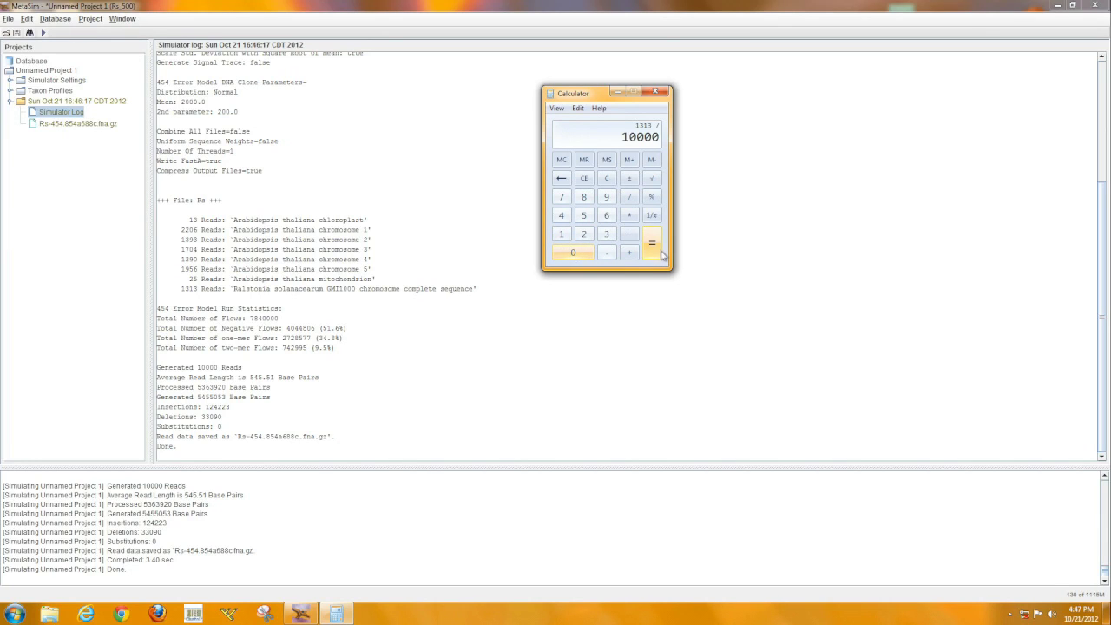
left_click(653, 245)
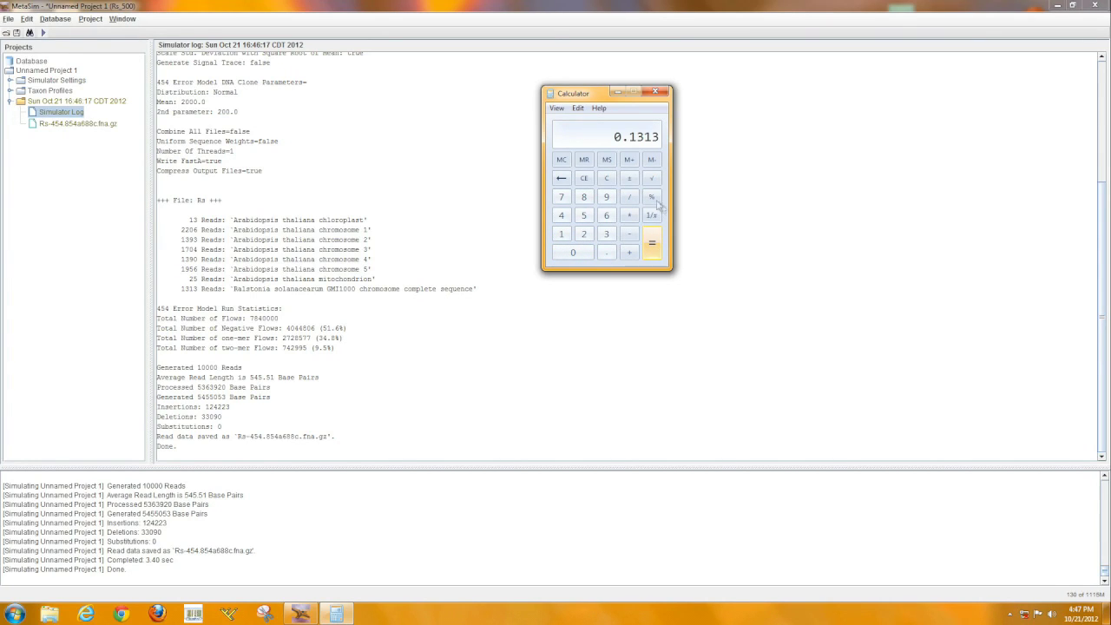
Multiply the calculated read fraction by 100 to express the Ralstonia share as a percentage
left_click(629, 215)
left_click(560, 234)
left_click(572, 253)
left_click(573, 252)
left_click(650, 244)
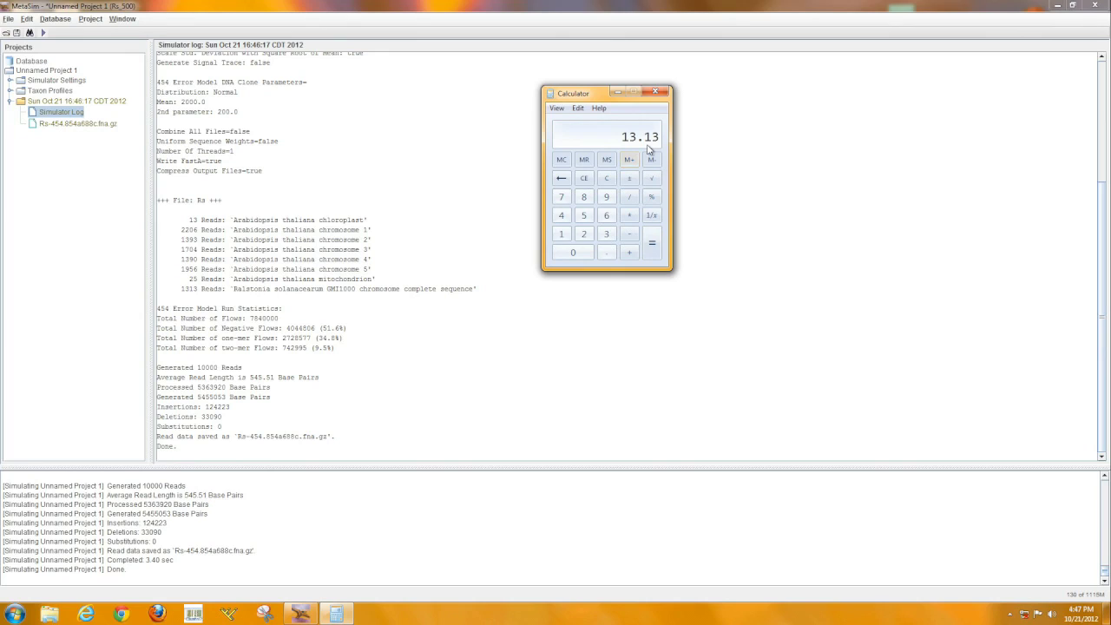
Close Calculator and exit MetaSim, saving the changes to all projects
left_click(661, 93)
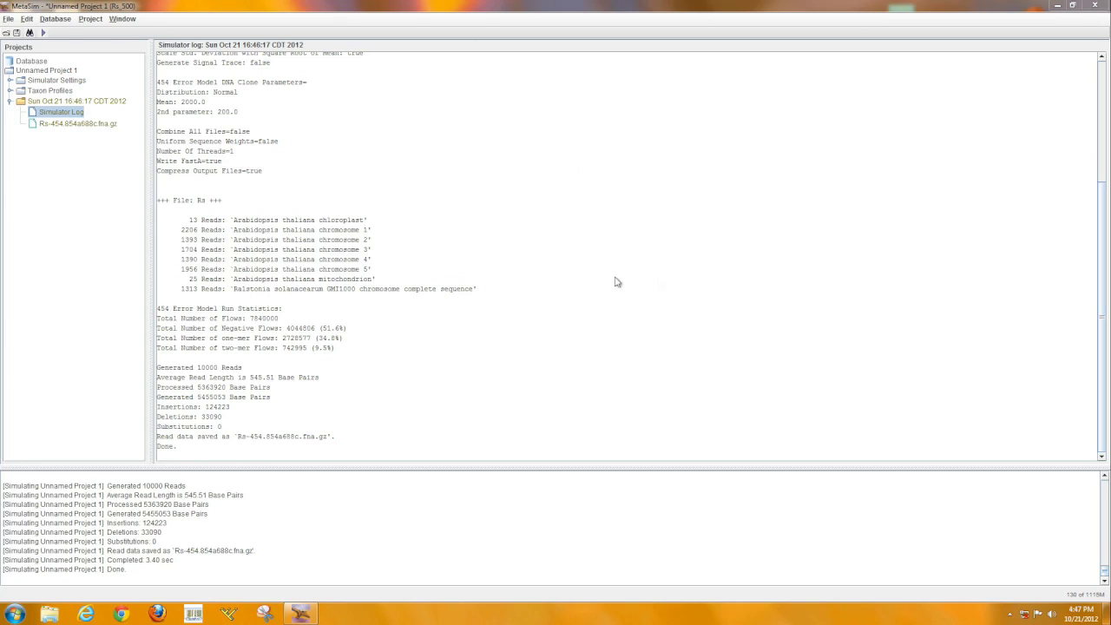
left_click(1100, 9)
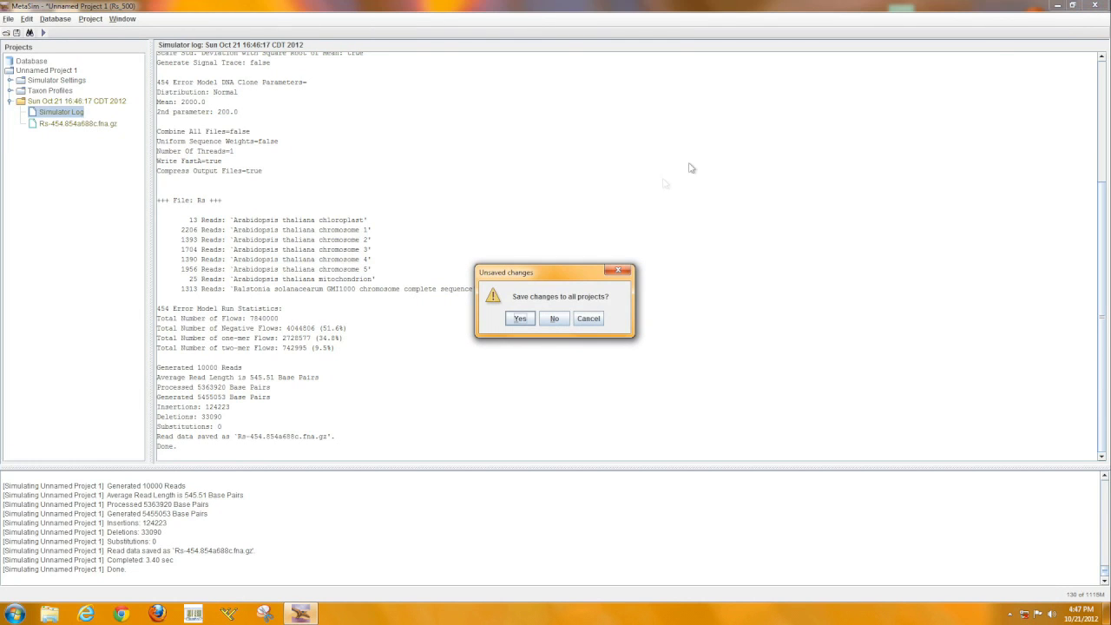
left_click(519, 318)
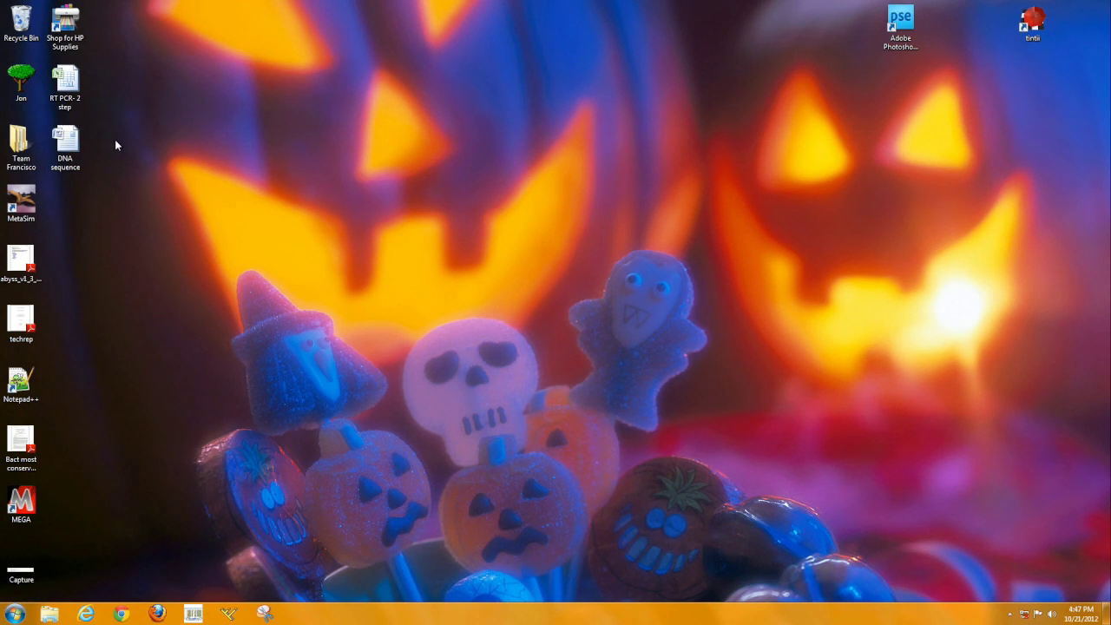
Look through the MetaSim folder with its BacGenome and Host Genome subfolders in the desktop's personal folder, and close the window
double_click(26, 100)
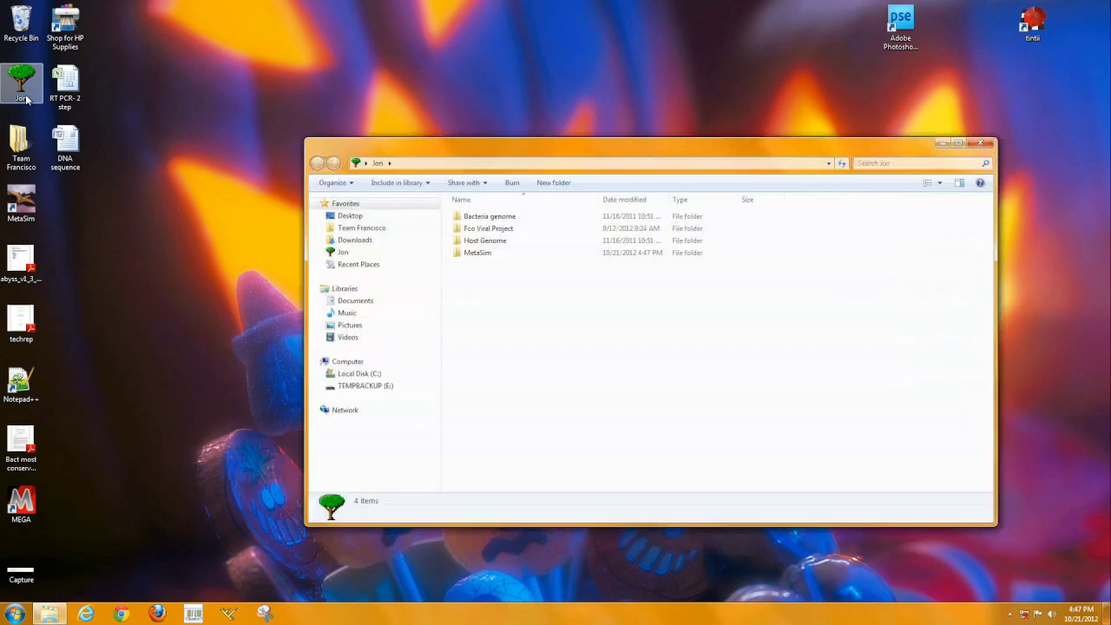
double_click(471, 253)
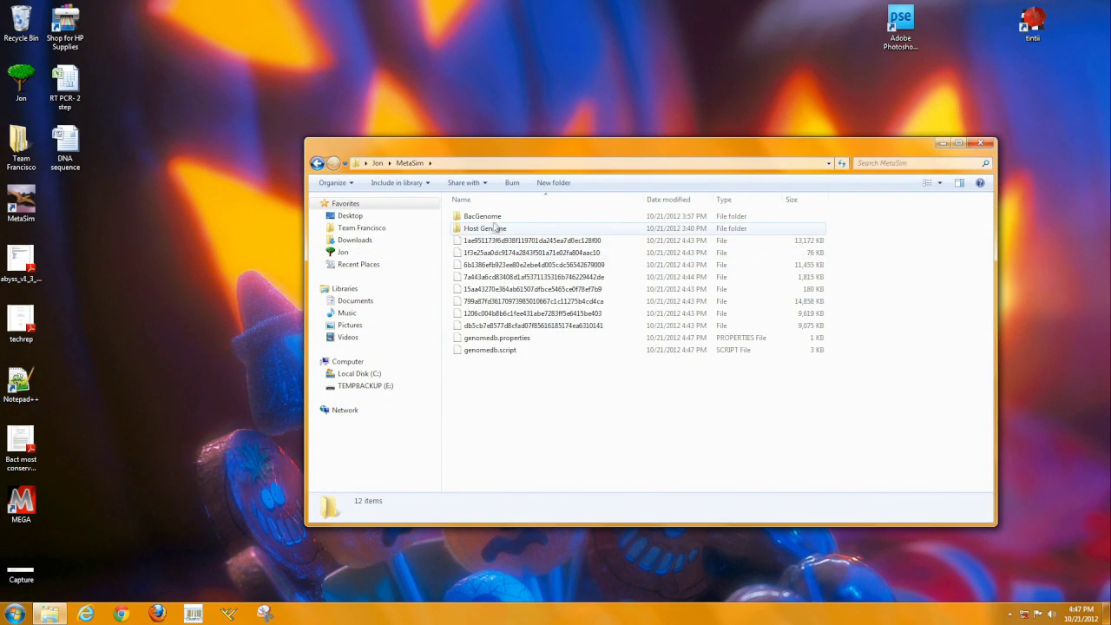
double_click(497, 220)
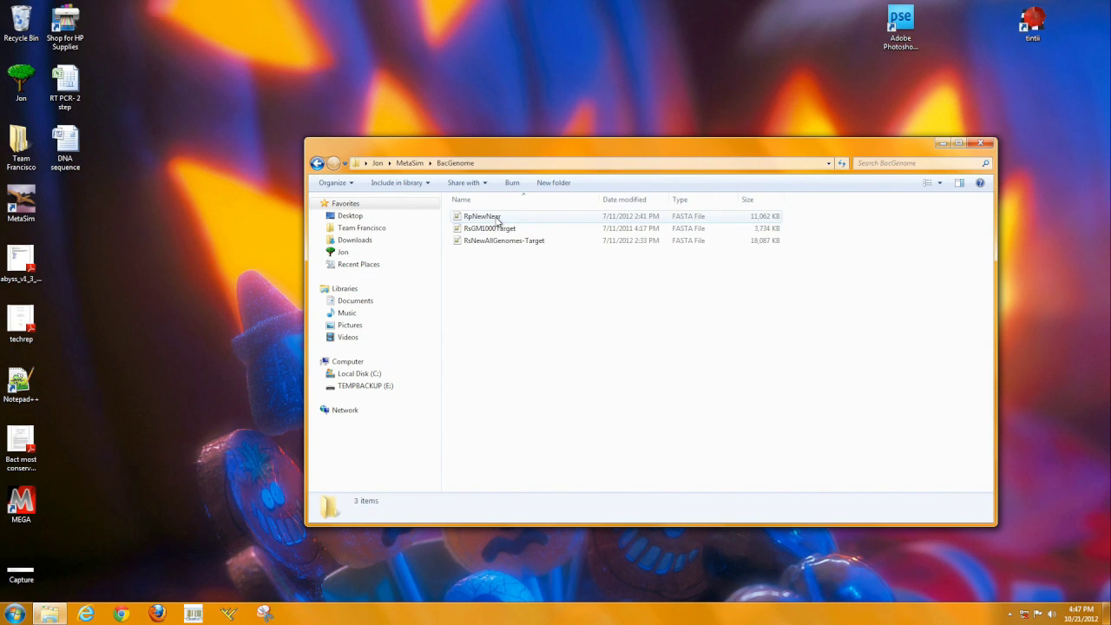
left_click(317, 163)
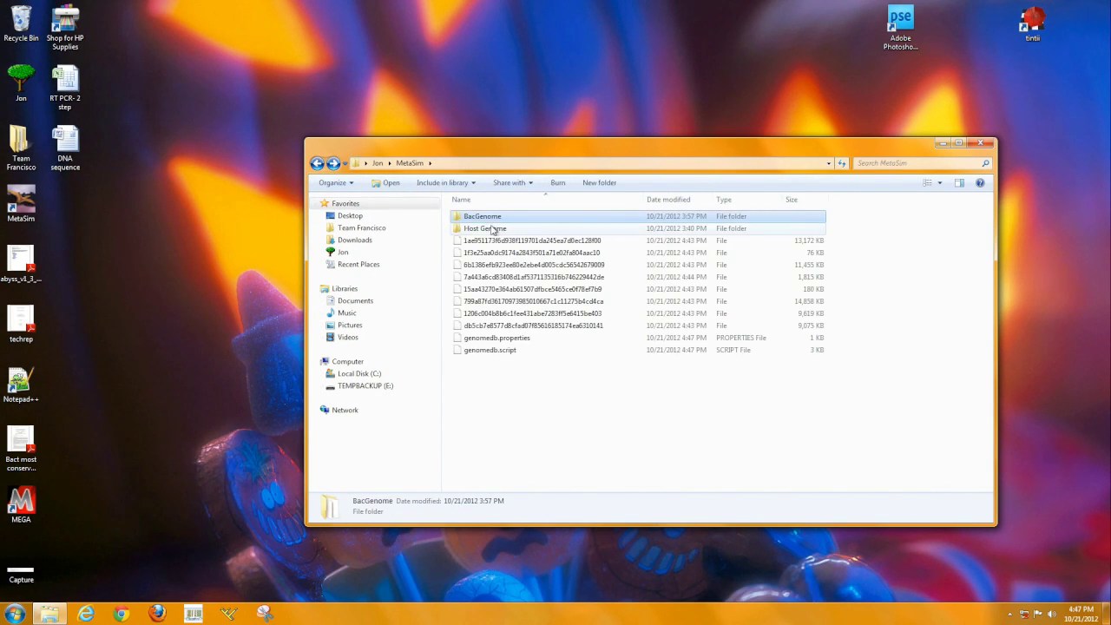
double_click(489, 227)
left_click(318, 163)
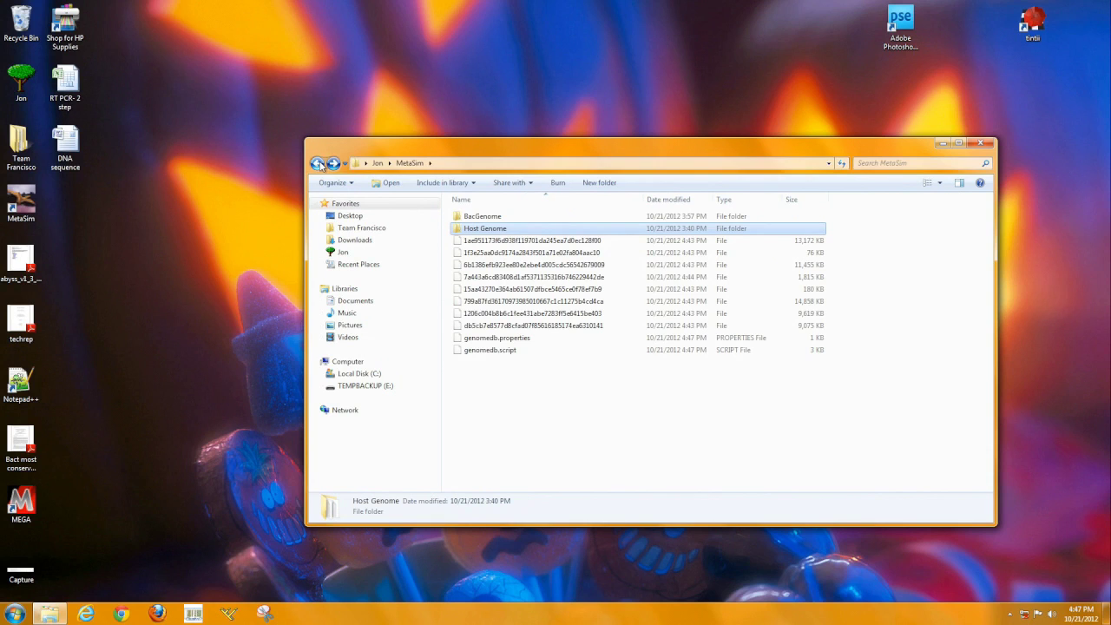
left_click(981, 144)
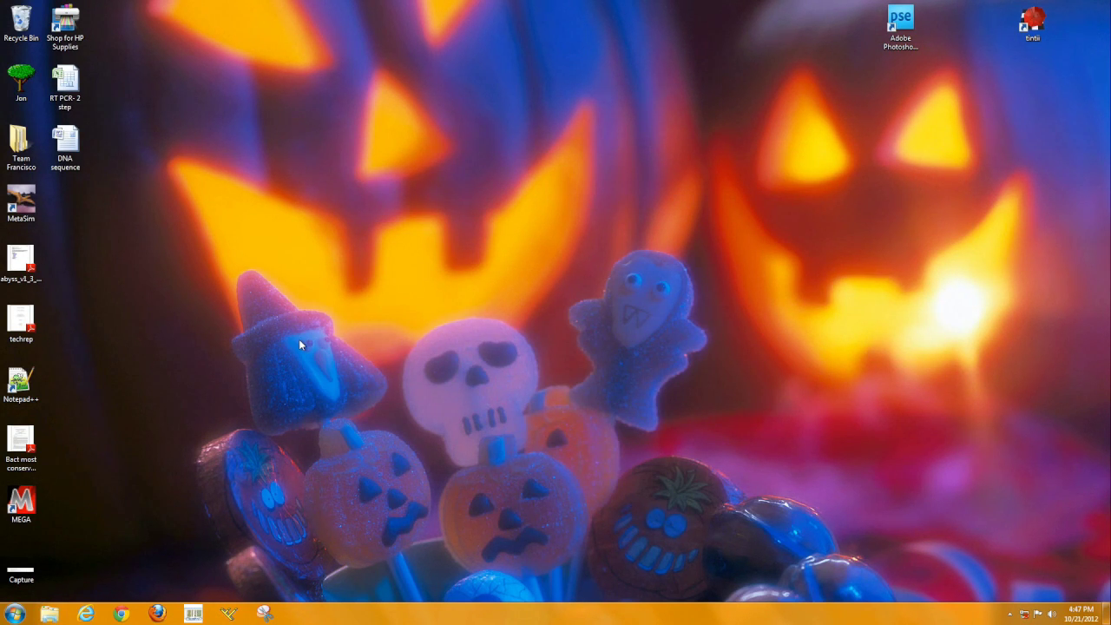
Copy the Rs-454.854a688c.fna file from the personal subfolder of MetaSim in the desktop's team folder
double_click(26, 148)
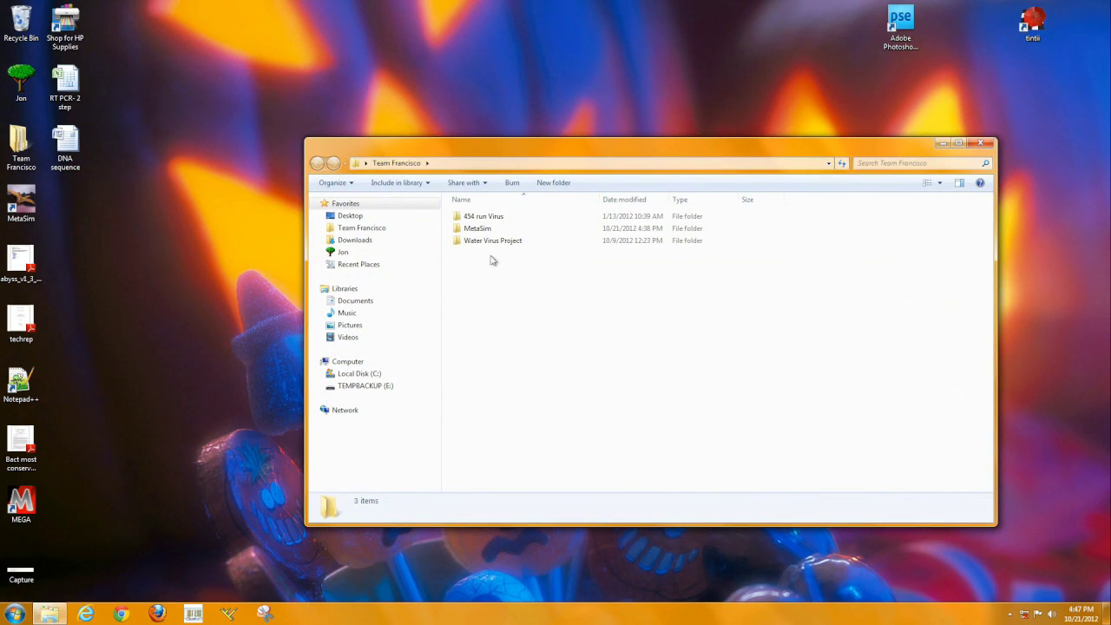
double_click(486, 231)
double_click(486, 230)
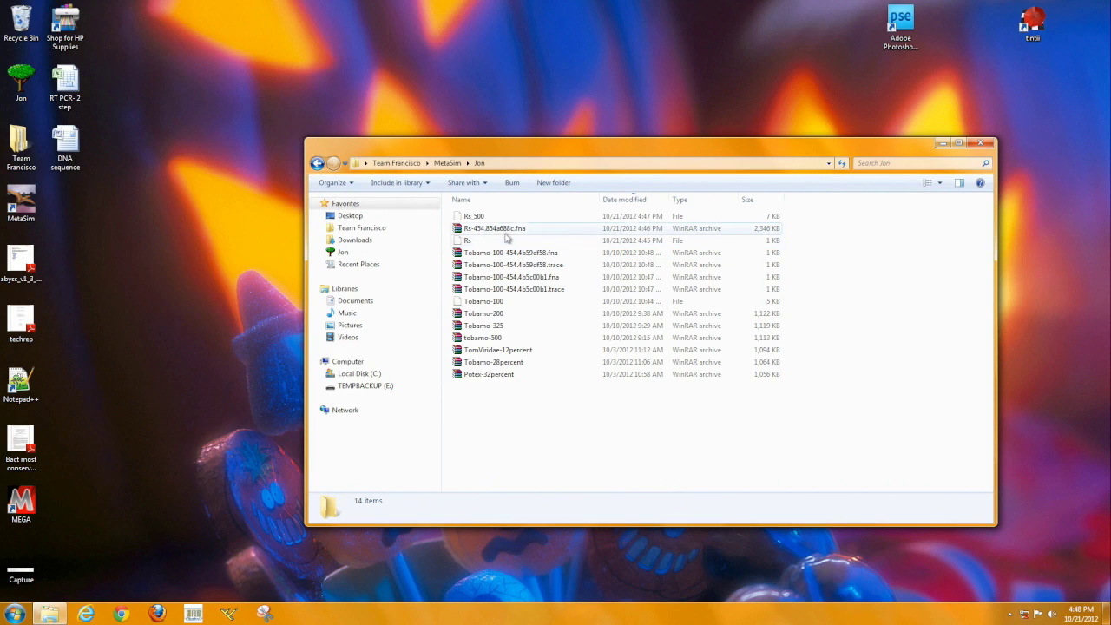
right_click(512, 231)
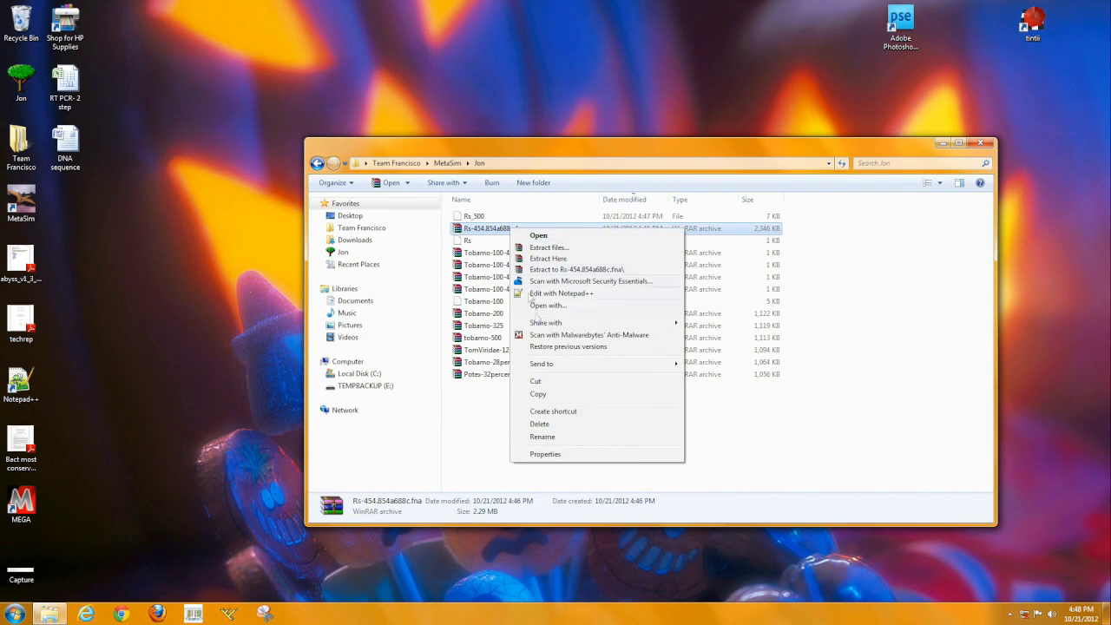
left_click(557, 398)
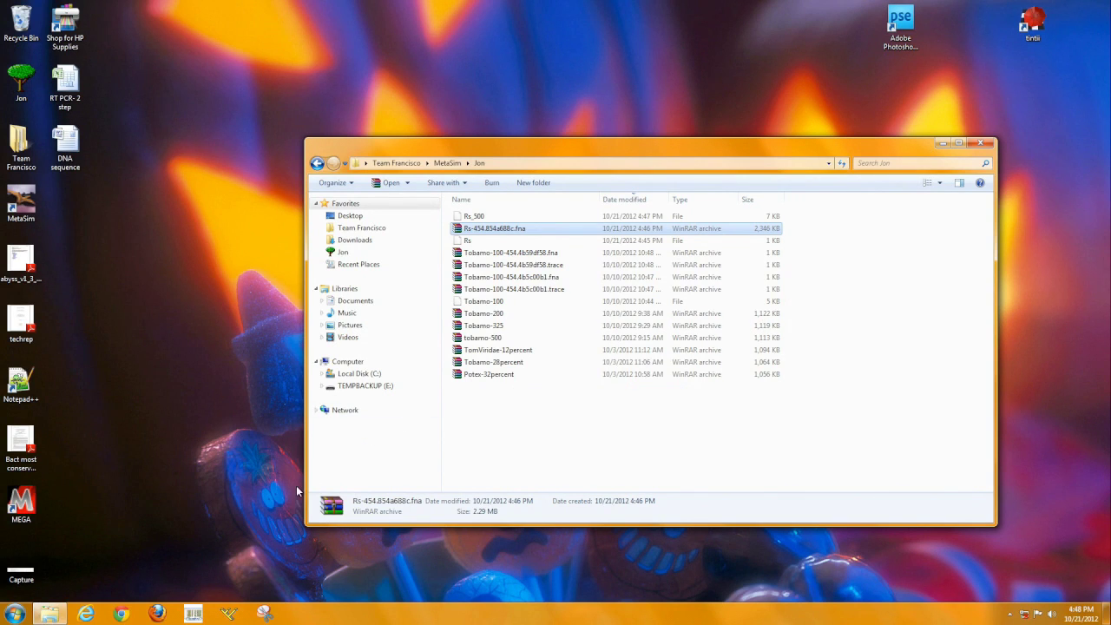
Maximize the folder window and paste the copied simulation file onto the TEMPBACKUP (E:) drive
left_click(48, 613)
left_click(45, 616)
left_click_drag(667, 155, 655, 1)
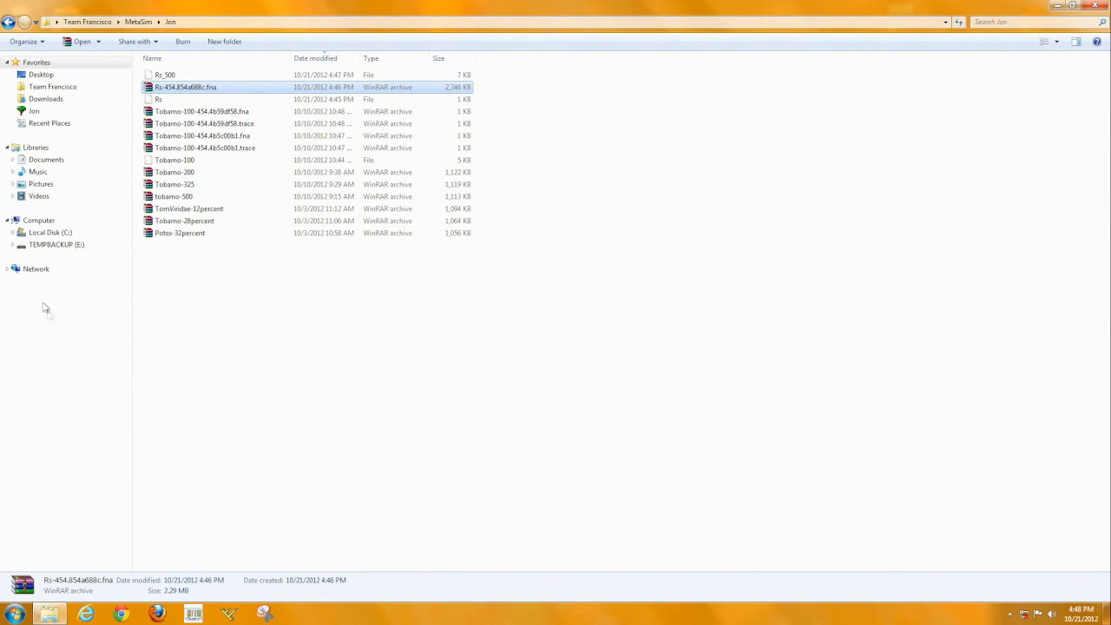
left_click(35, 248)
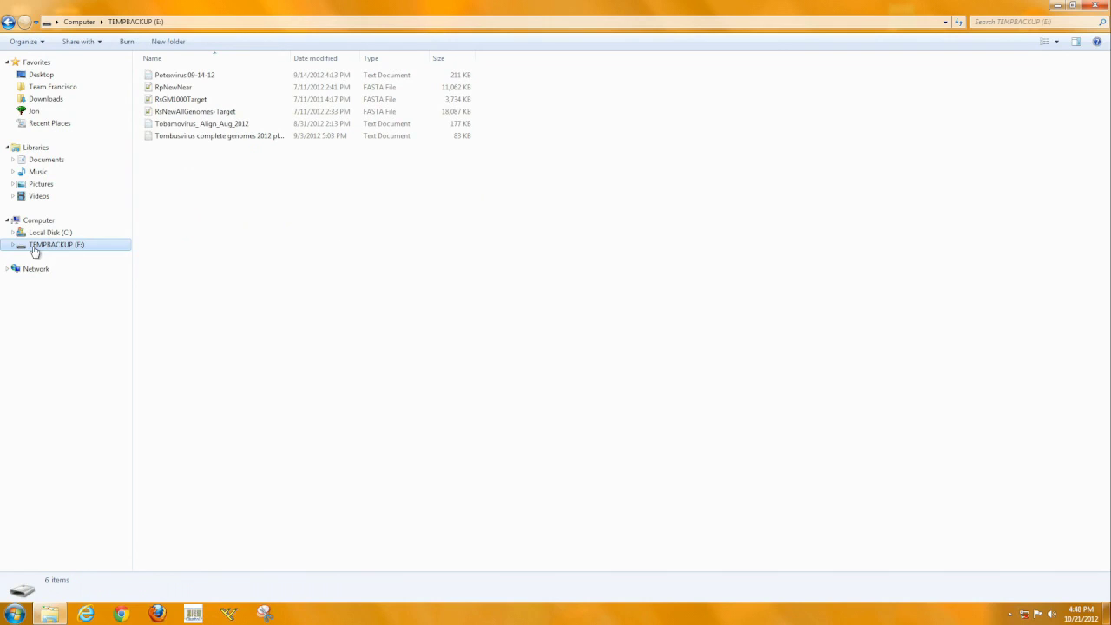
right_click(180, 184)
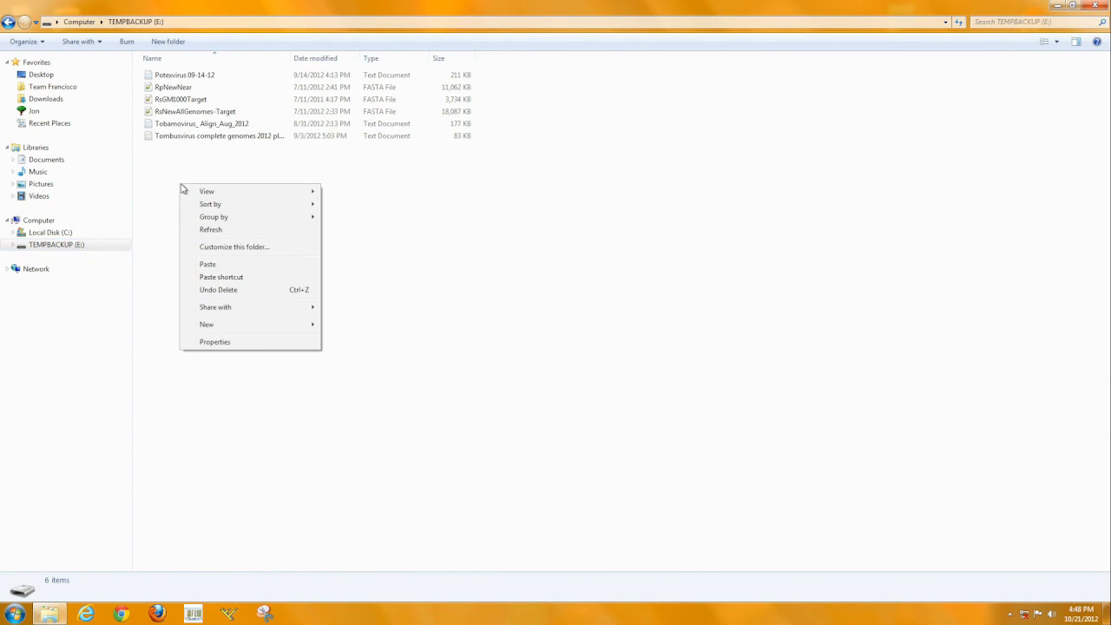
left_click(209, 264)
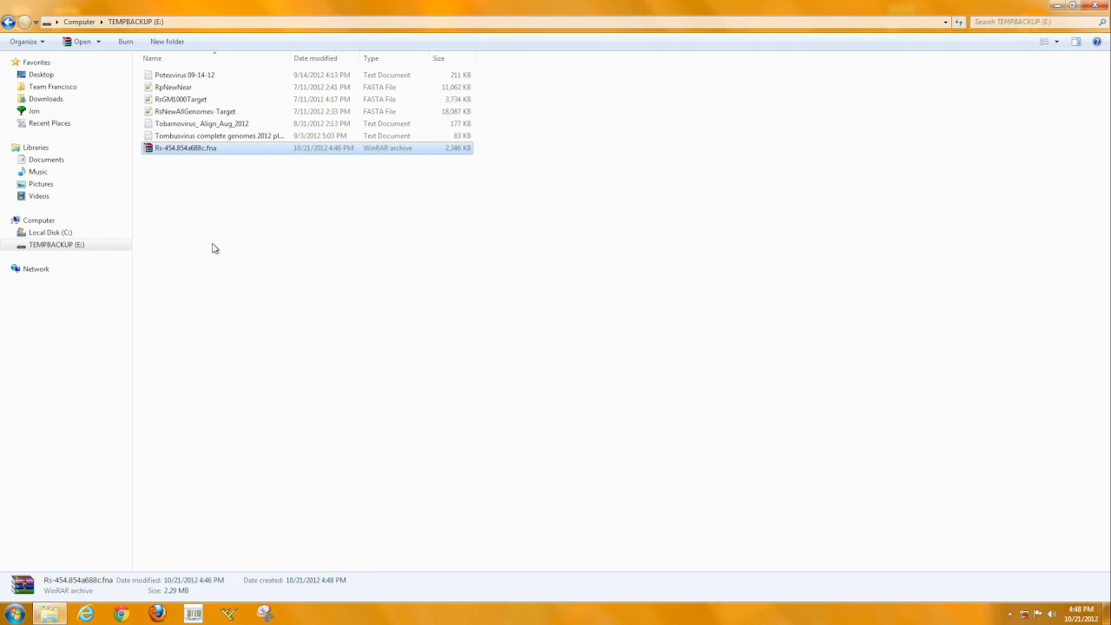
Rename the Rs-454.854a688c.fna copy on the TEMPBACKUP (E:) drive as Rs500 and close the window
right_click(197, 153)
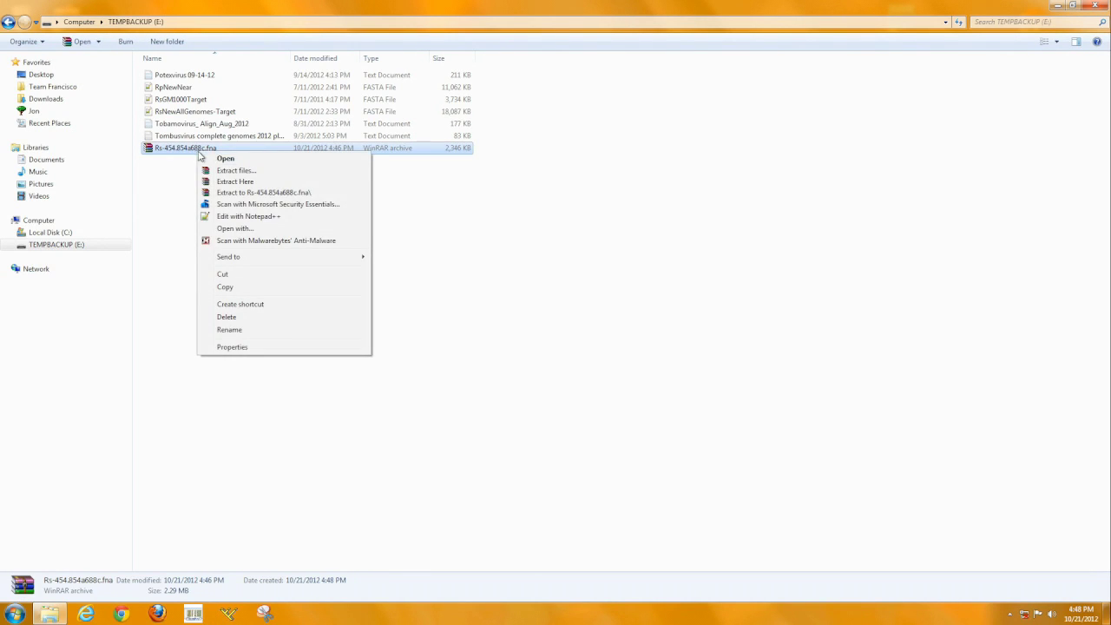
left_click(229, 330)
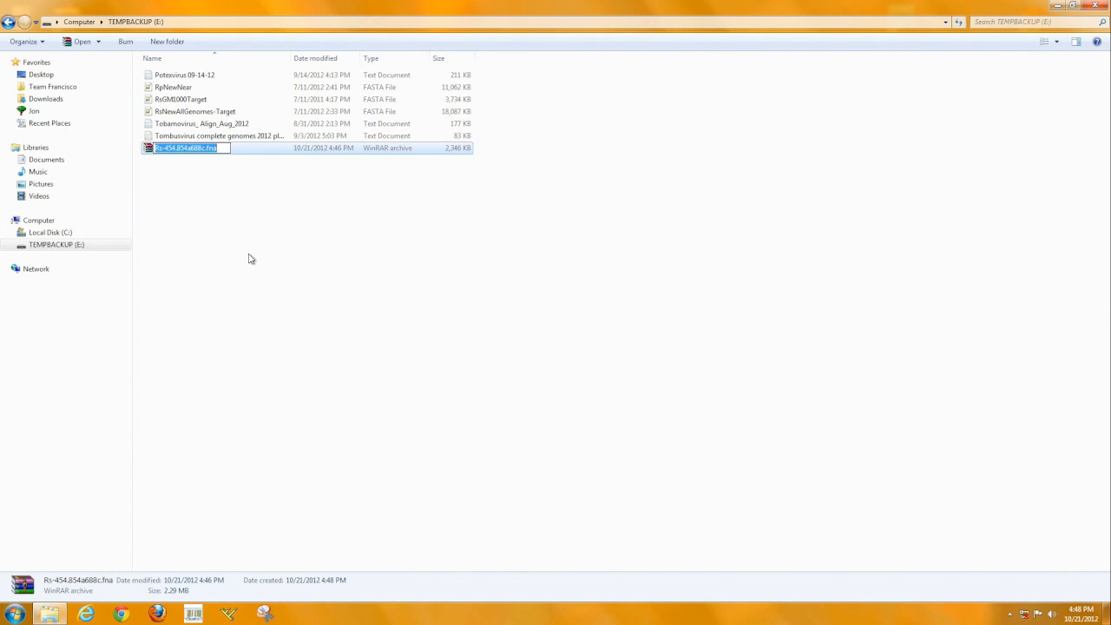
type("Rs500")
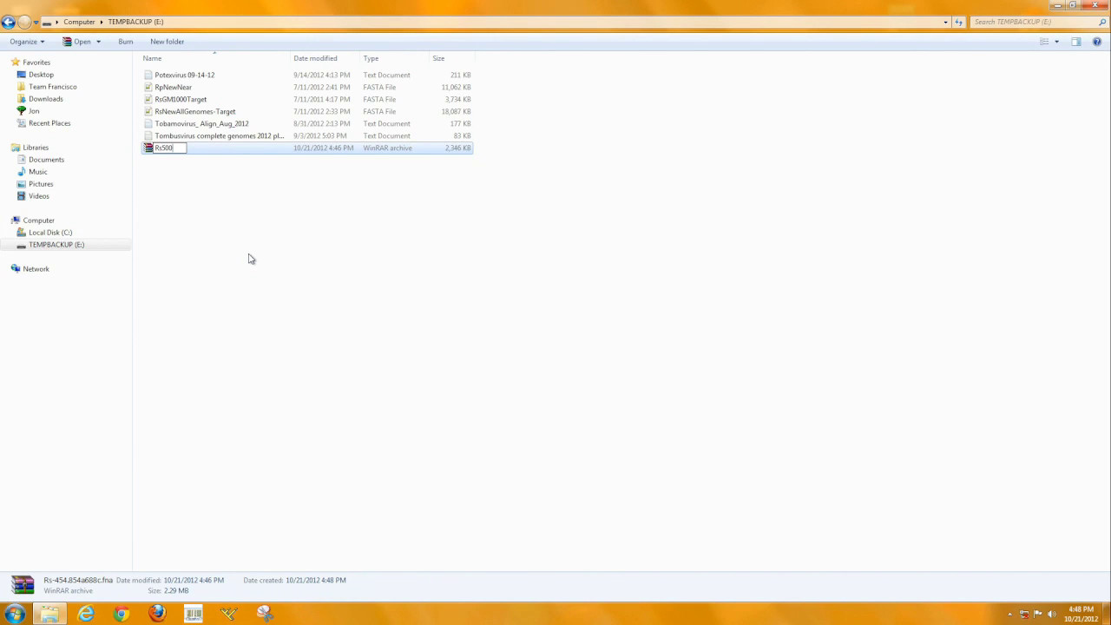
left_click(249, 258)
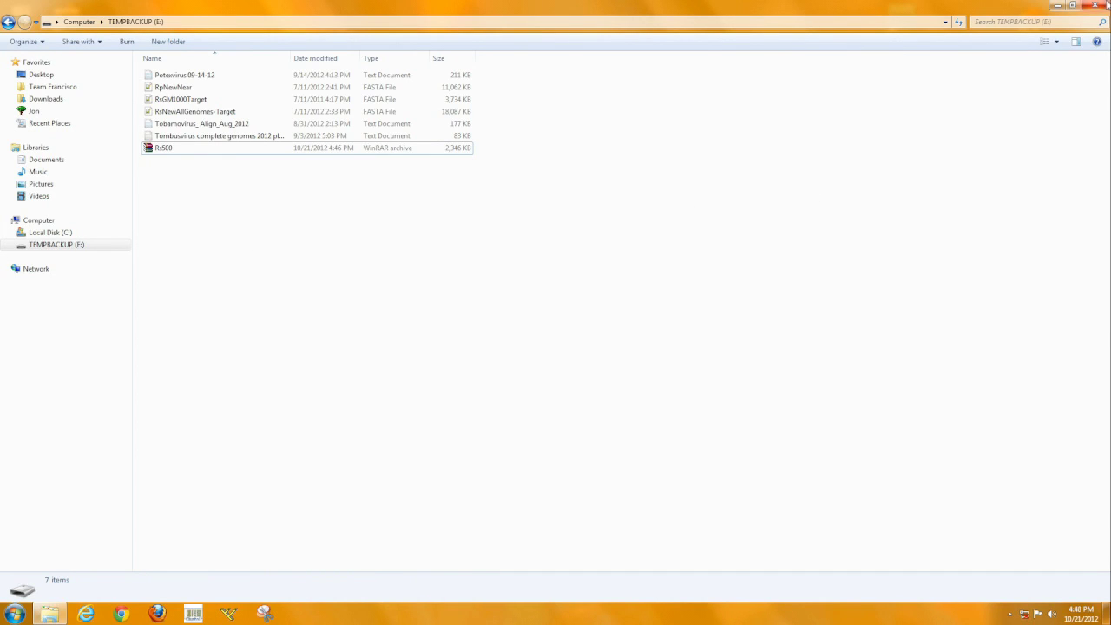
left_click(1095, 5)
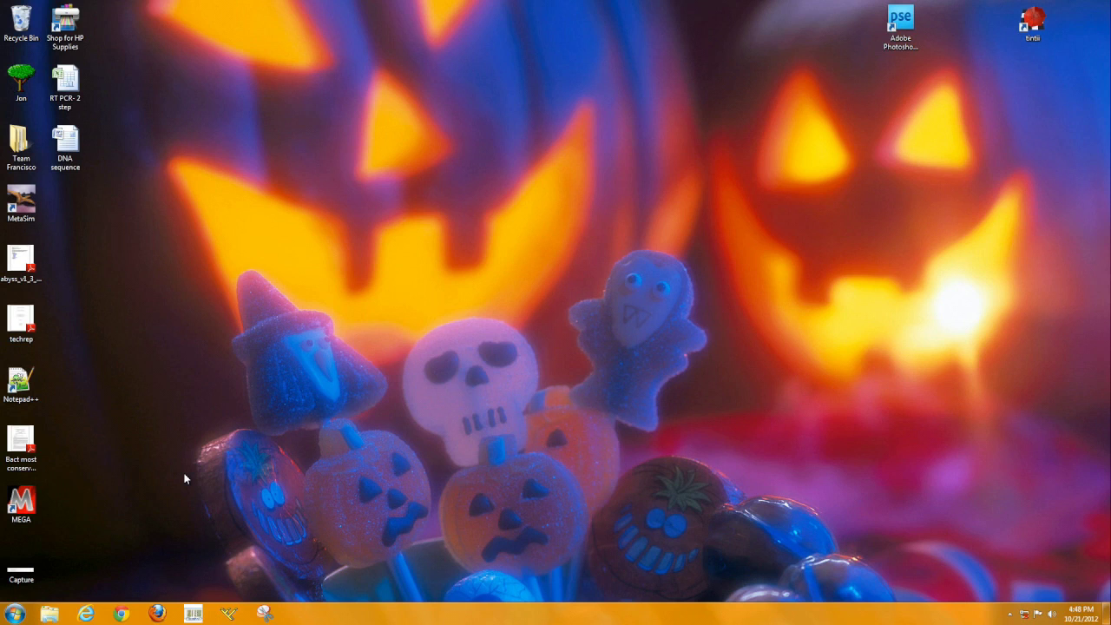
Restart the computer
left_click(15, 614)
mouse_move(201, 583)
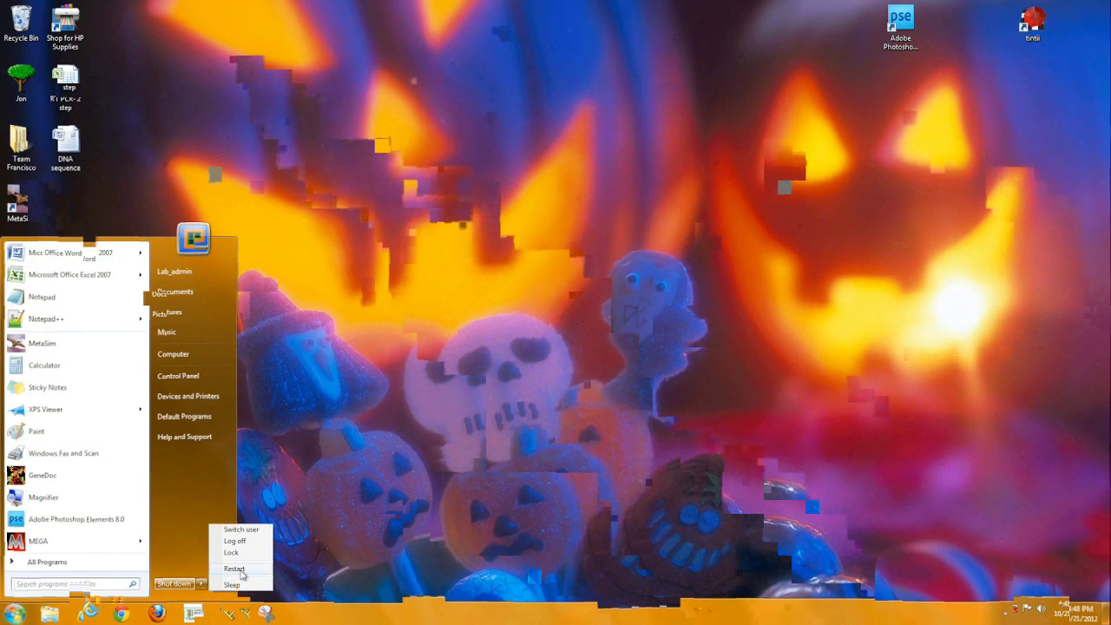
left_click(235, 569)
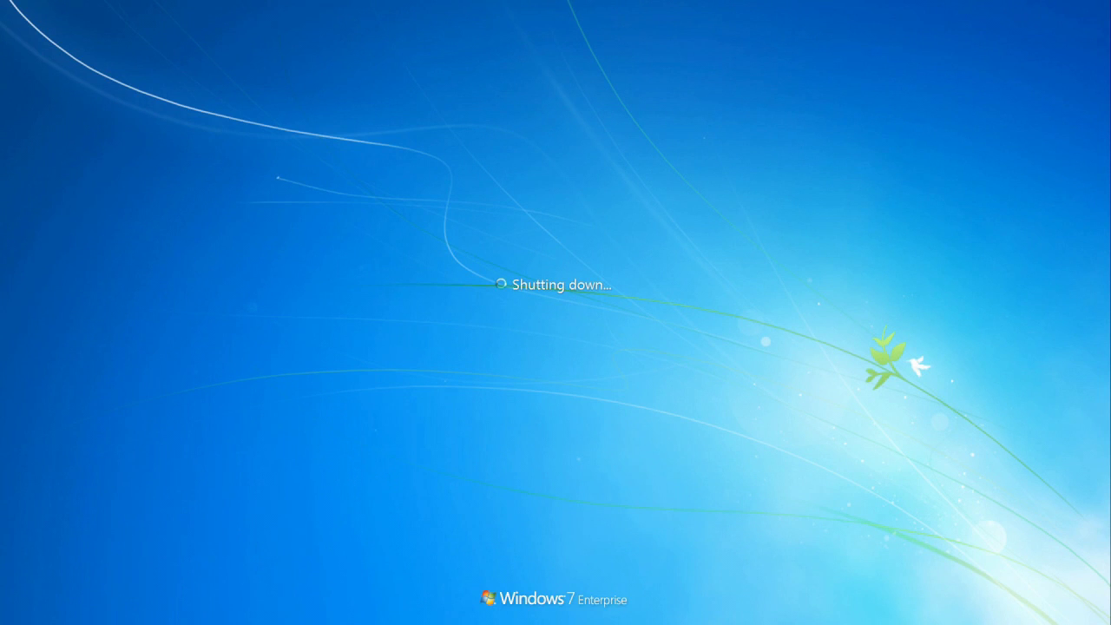